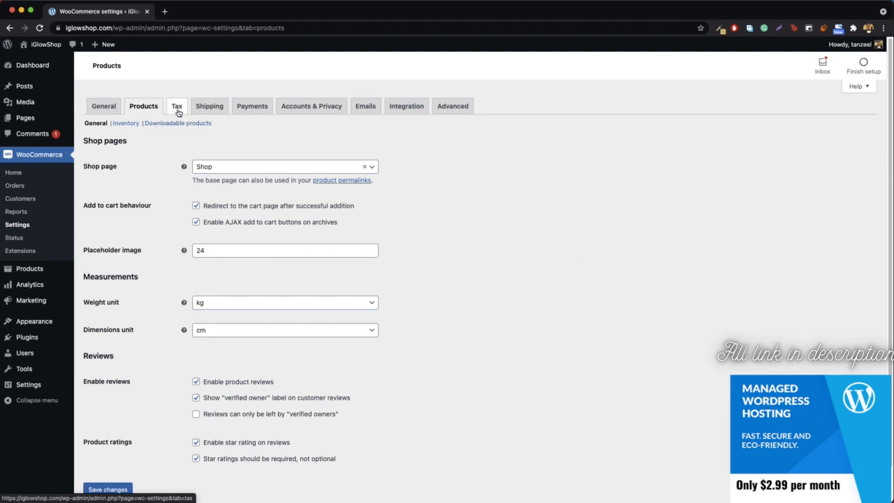
# Check in the general store settings that tax rates and calculations are enabled
pyautogui.click(178, 108)
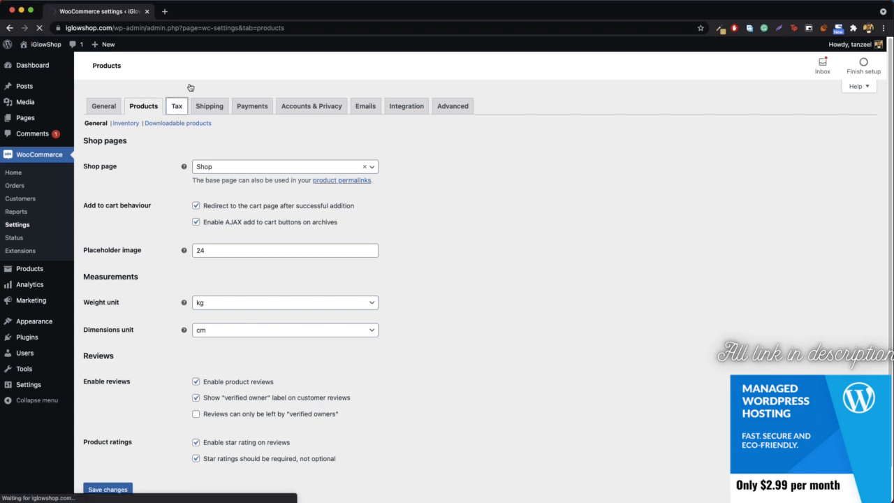
pyautogui.click(102, 106)
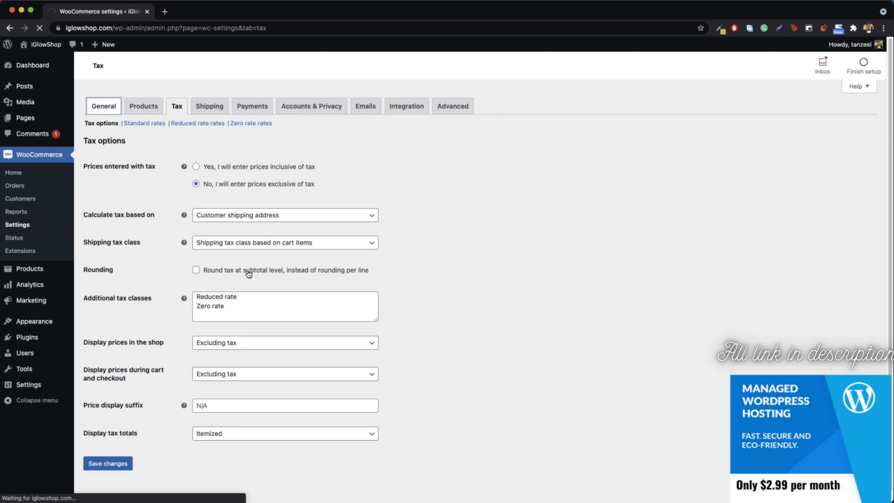
pyautogui.scroll(-4, 266, 343)
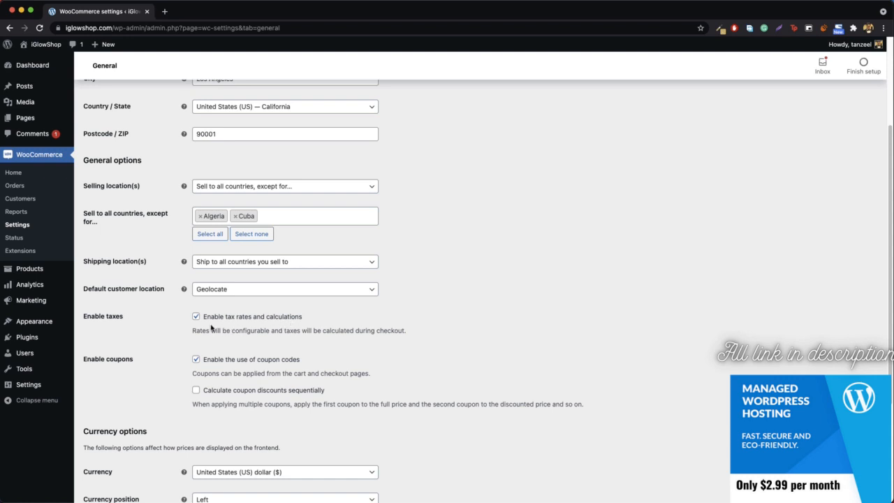
pyautogui.moveTo(66, 283)
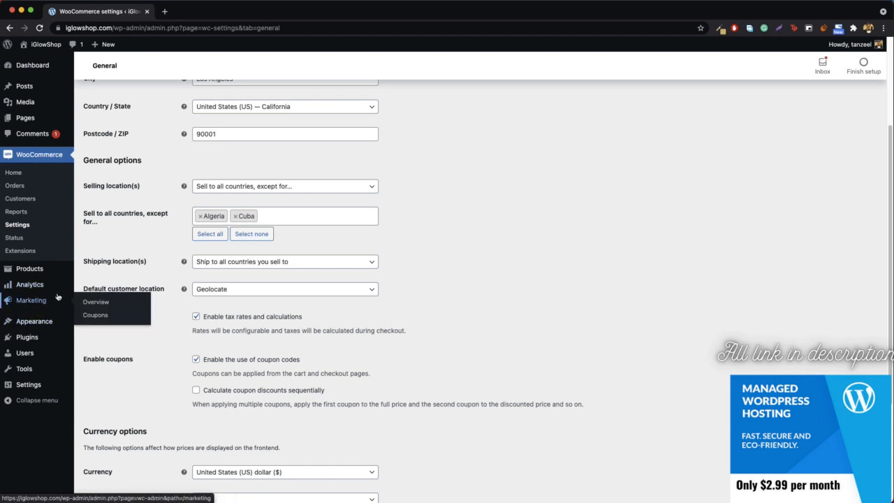
pyautogui.scroll(5, 499, 264)
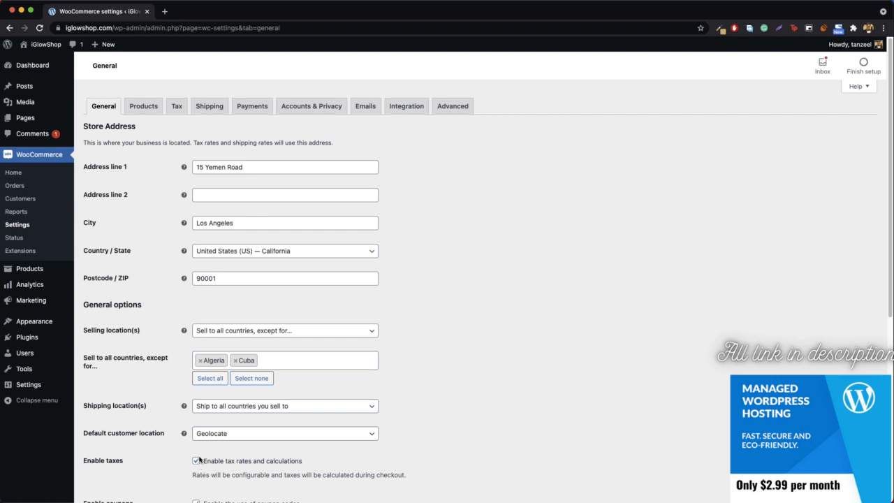
# Review the tax calculation basis and shipping tax class choices, keeping Customer shipping address and Shipping tax class based on cart items
pyautogui.click(178, 106)
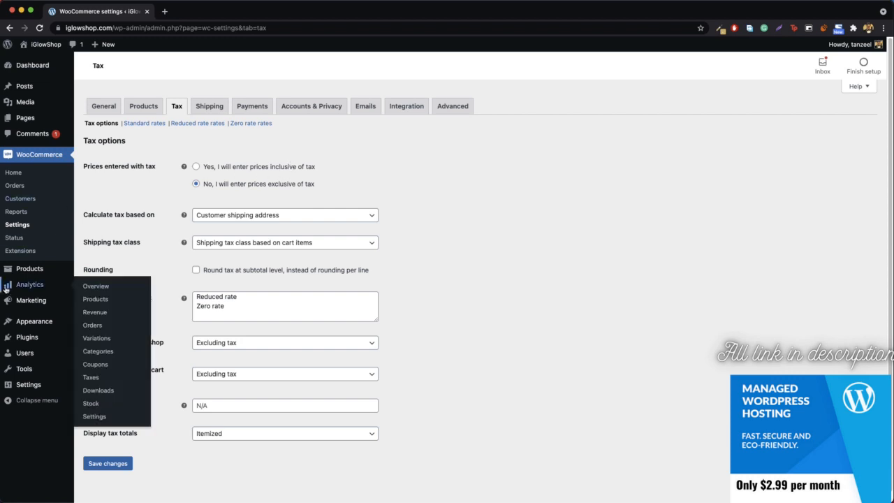
pyautogui.moveTo(67, 274)
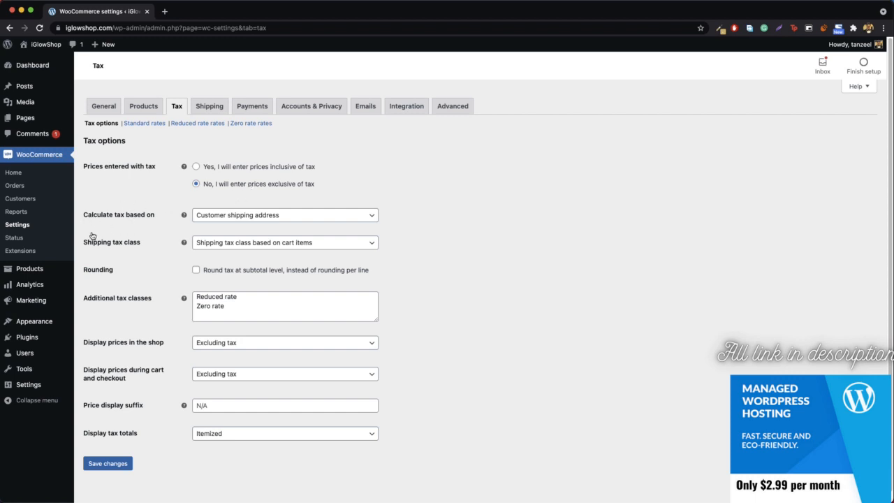
pyautogui.click(255, 217)
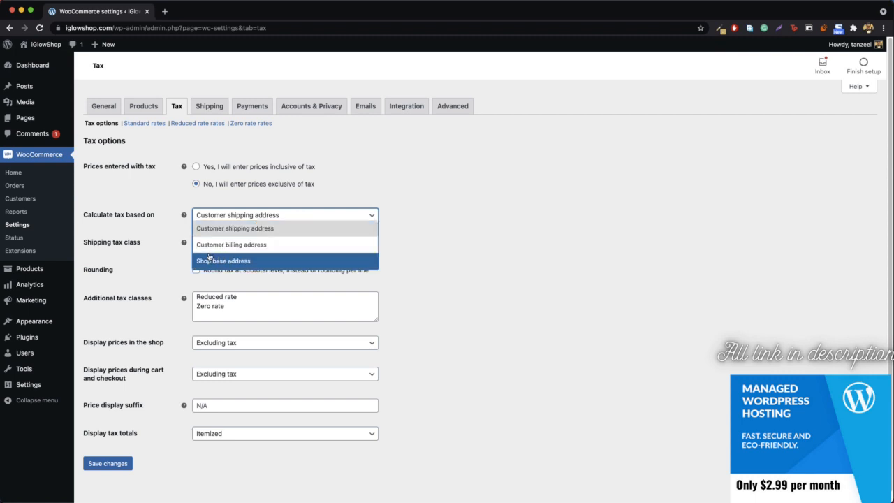
pyautogui.click(262, 229)
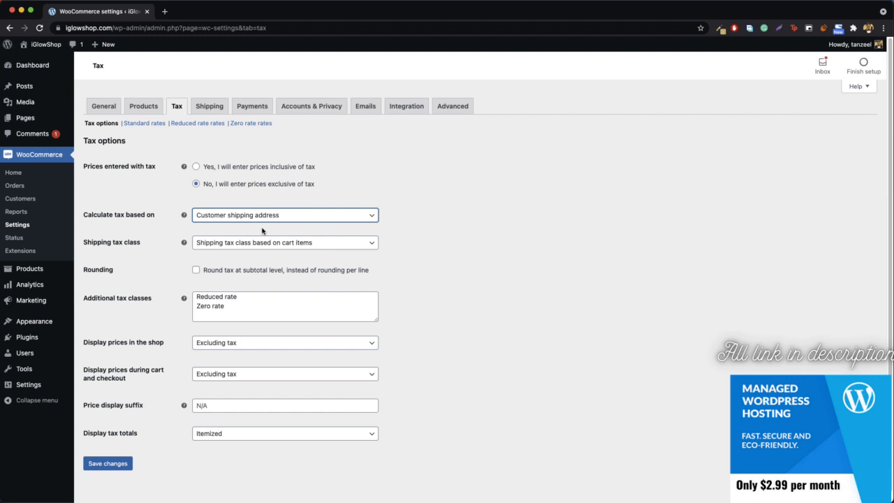
pyautogui.click(322, 248)
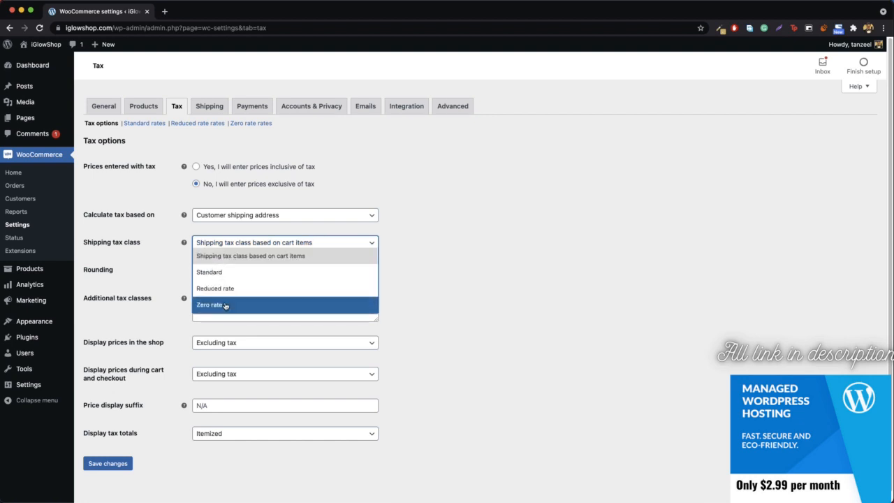
pyautogui.click(329, 242)
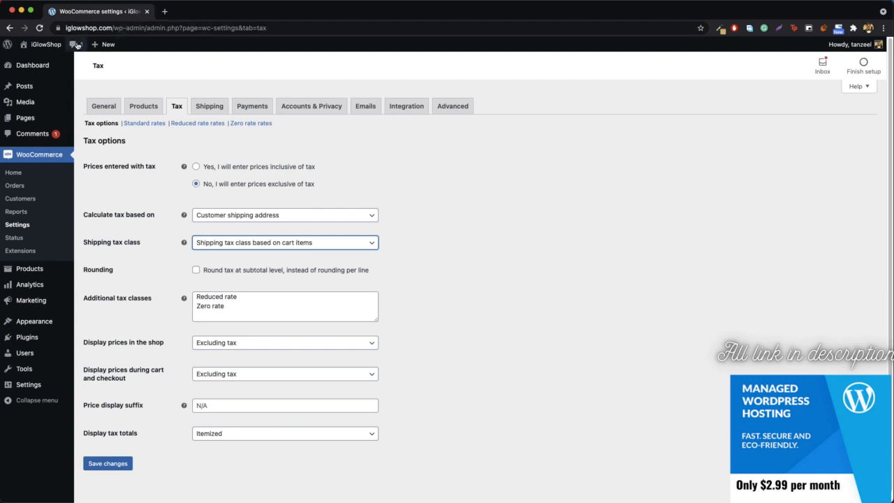
# Open the iGlowShop site's home page in a separate browser tab and view it
pyautogui.rightClick(39, 60)
pyautogui.click(82, 62)
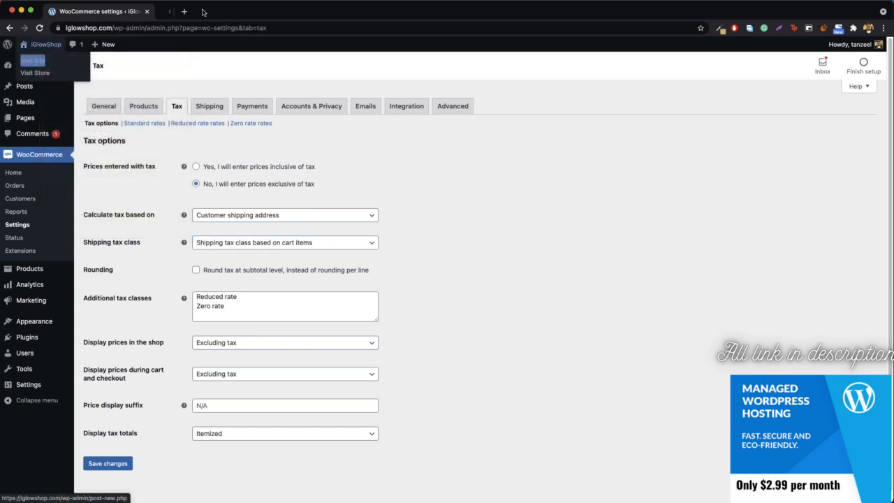
pyautogui.click(203, 12)
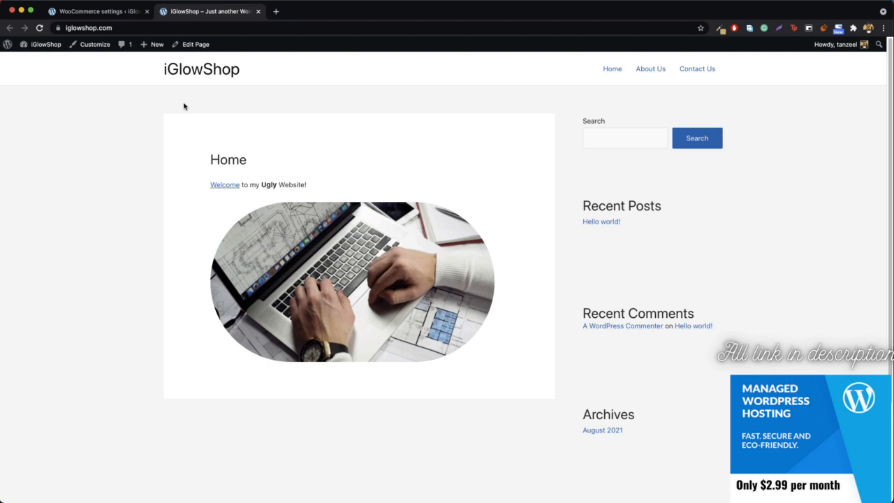
# Back in the tax options, replace the additional tax classes with Car and save the changes
pyautogui.click(102, 12)
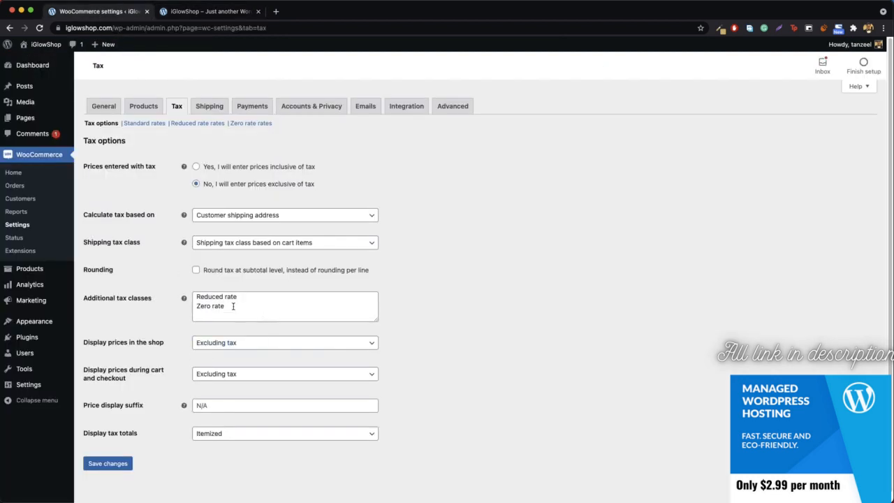
pyautogui.moveTo(197, 299); pyautogui.dragTo(257, 307)
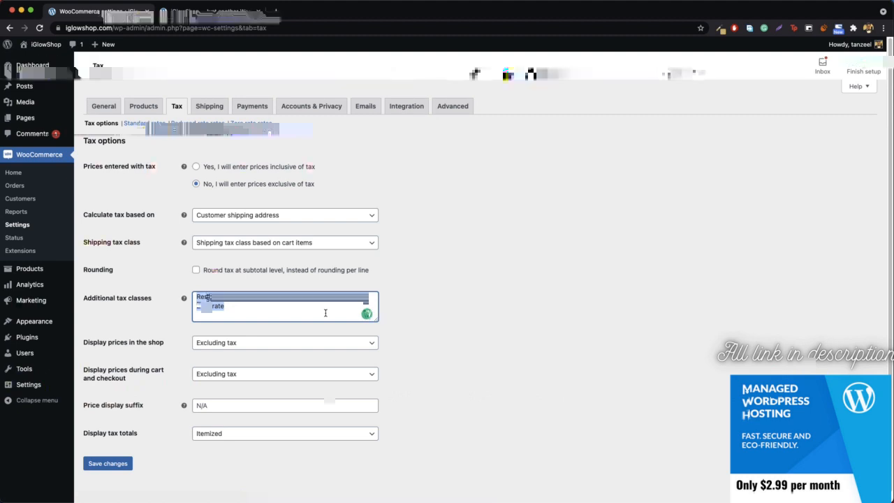
pyautogui.write('Car')
pyautogui.click(114, 468)
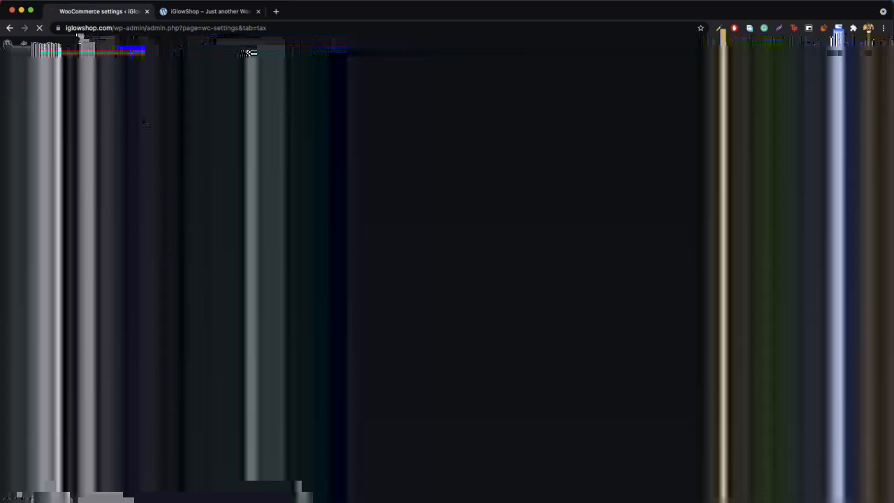
# View the tax rate tables of the Standard and Car classes, and return to the tax options
pyautogui.click(144, 123)
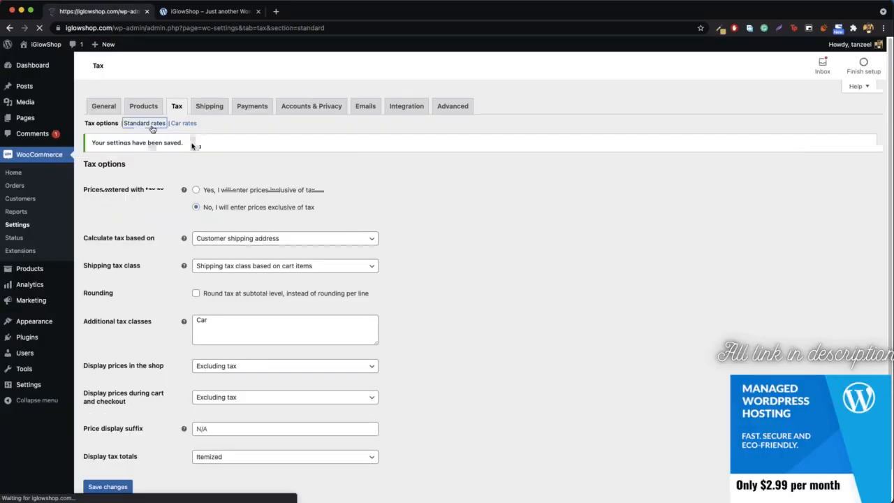
pyautogui.click(184, 124)
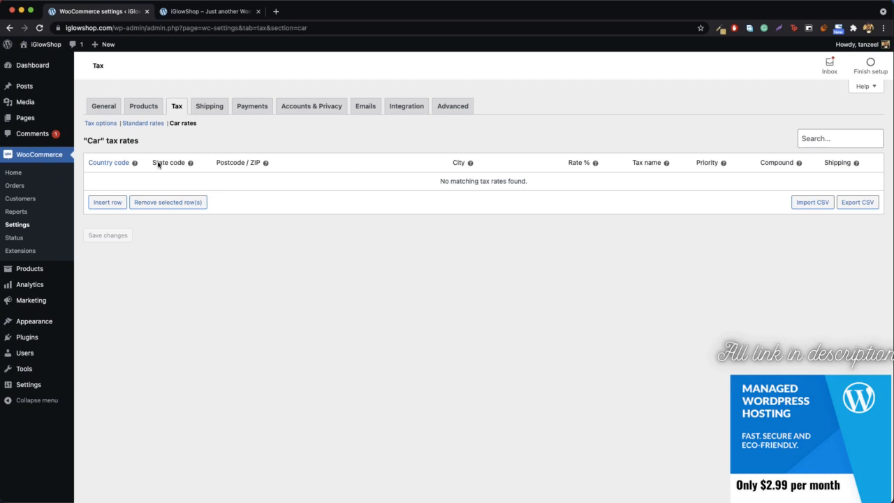
pyautogui.click(125, 128)
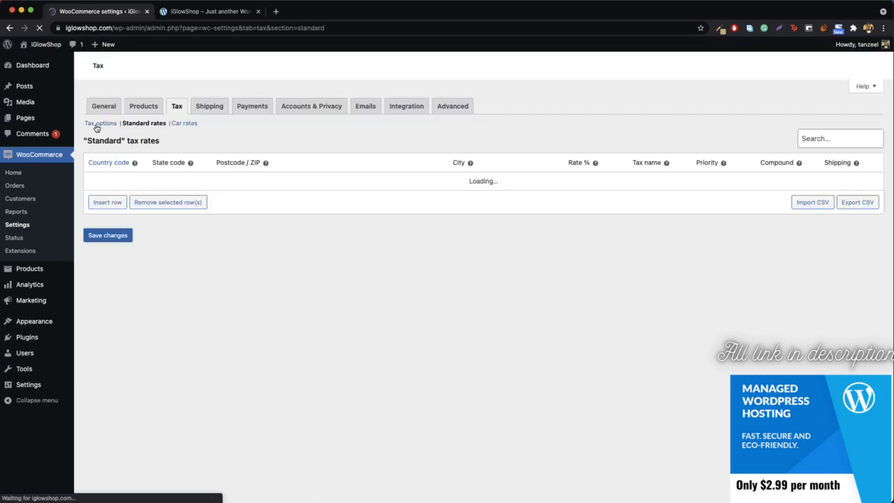
pyautogui.click(98, 123)
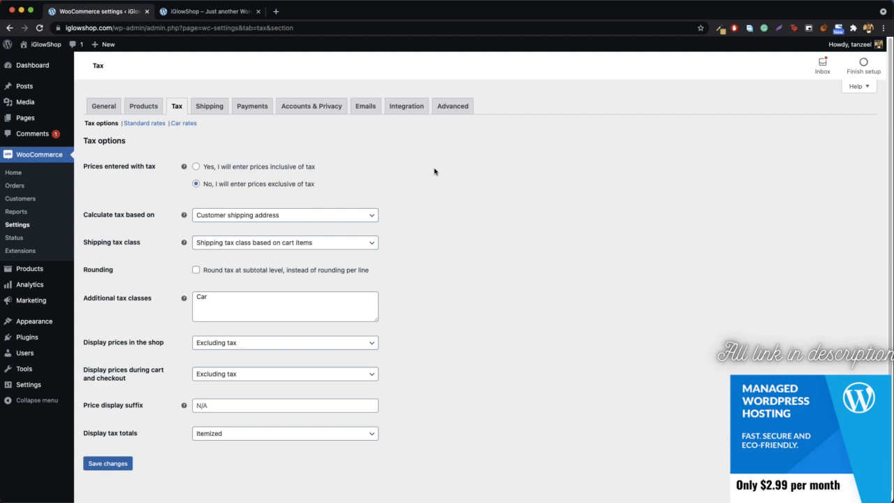
pyautogui.click(230, 303)
pyautogui.press('super+a')
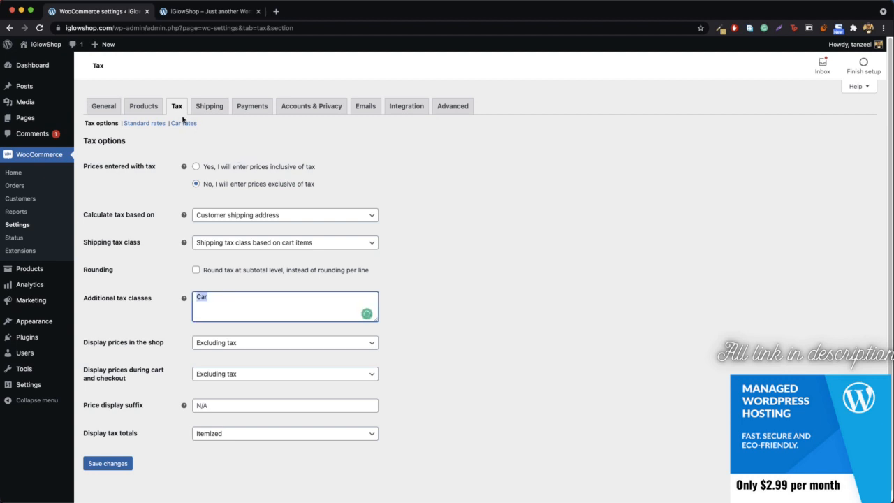
pyautogui.click(253, 306)
pyautogui.click(449, 261)
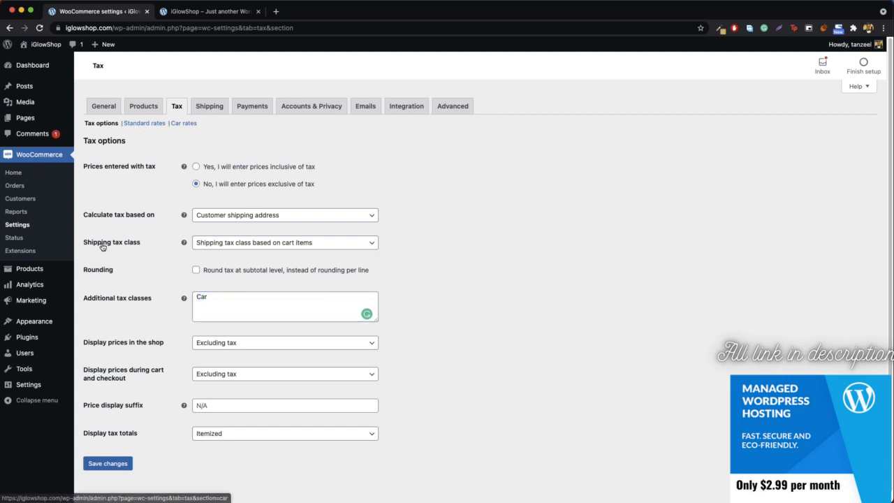
# Open a new product form in a separate browser tab and set the product's tax class to Car
pyautogui.moveTo(24, 270)
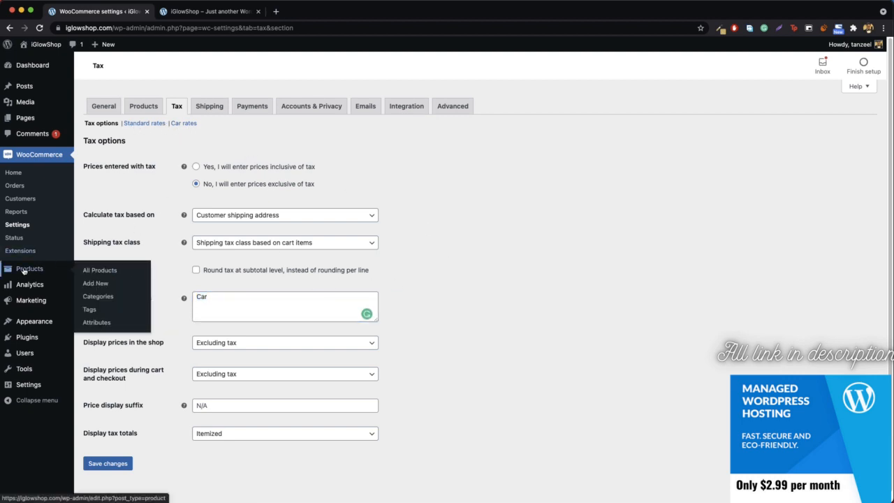
pyautogui.rightClick(93, 283)
pyautogui.click(163, 250)
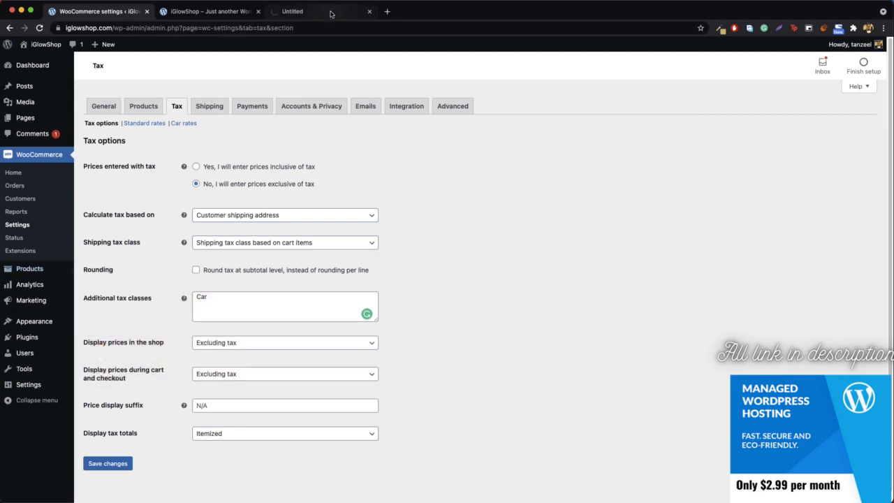
pyautogui.click(331, 13)
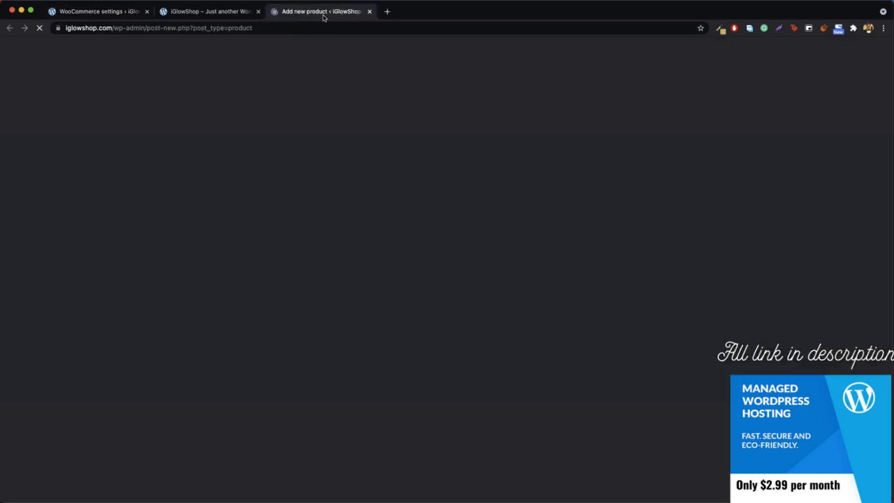
pyautogui.scroll(-5, 419, 280)
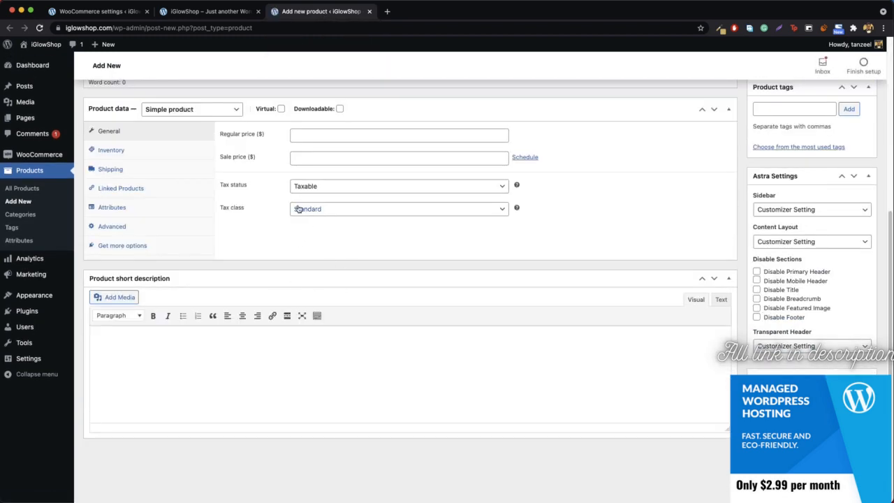
pyautogui.click(320, 214)
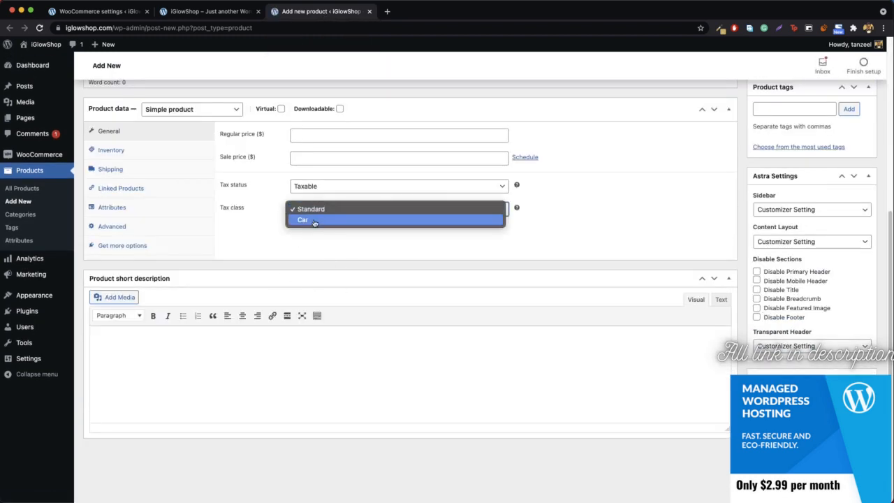
pyautogui.click(314, 221)
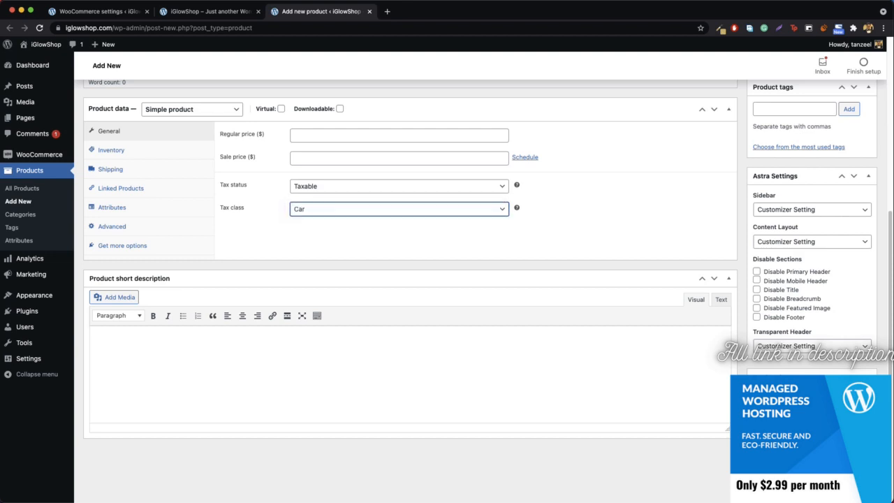
# View the Car tax rate table in the WooCommerce tax settings
pyautogui.click(183, 12)
pyautogui.click(109, 11)
pyautogui.click(184, 124)
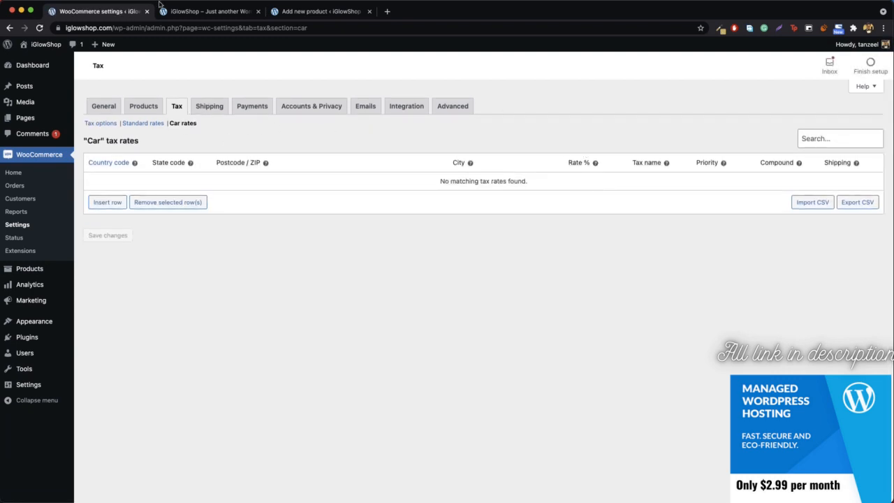
# Return to the new product form and set the product's tax class to Standard
pyautogui.click(322, 11)
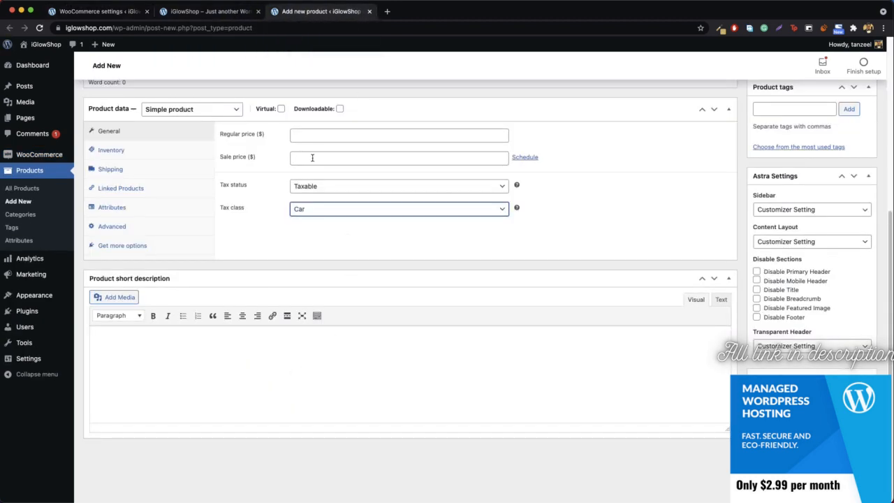
pyautogui.scroll(3, 356, 167)
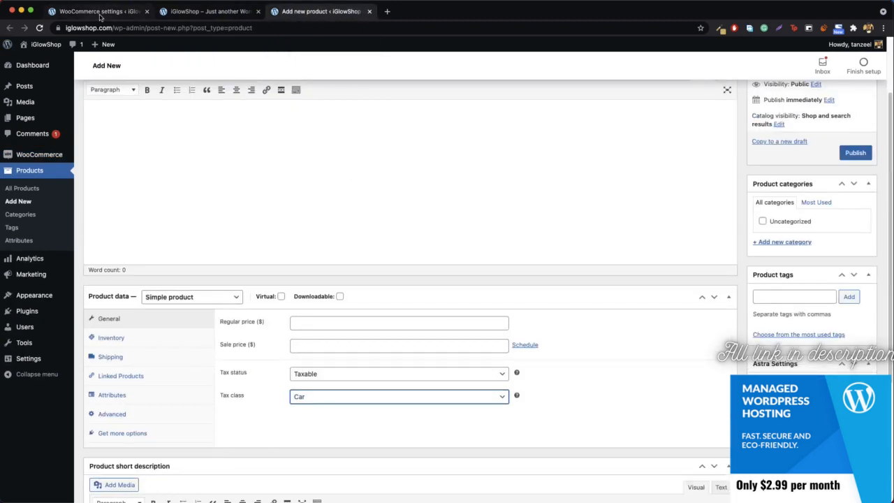
pyautogui.click(402, 398)
pyautogui.click(361, 386)
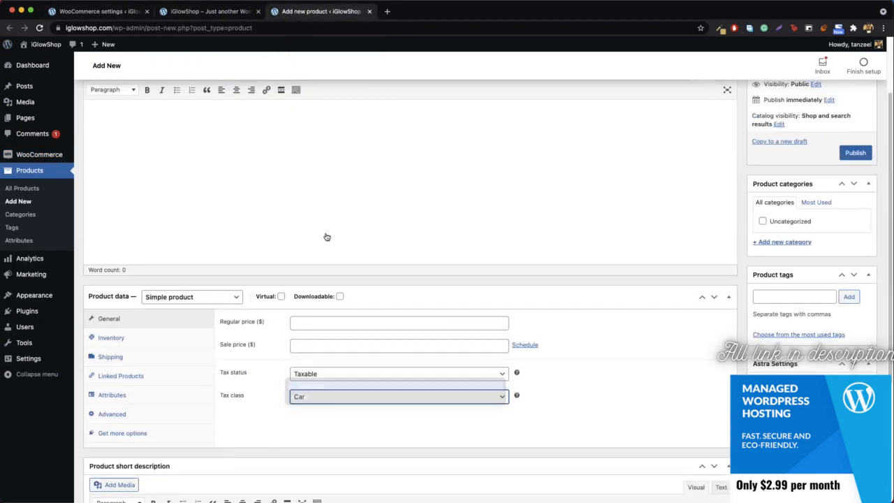
# View the Standard tax rates in the WooCommerce settings and return to the new product's tax fields
pyautogui.click(107, 12)
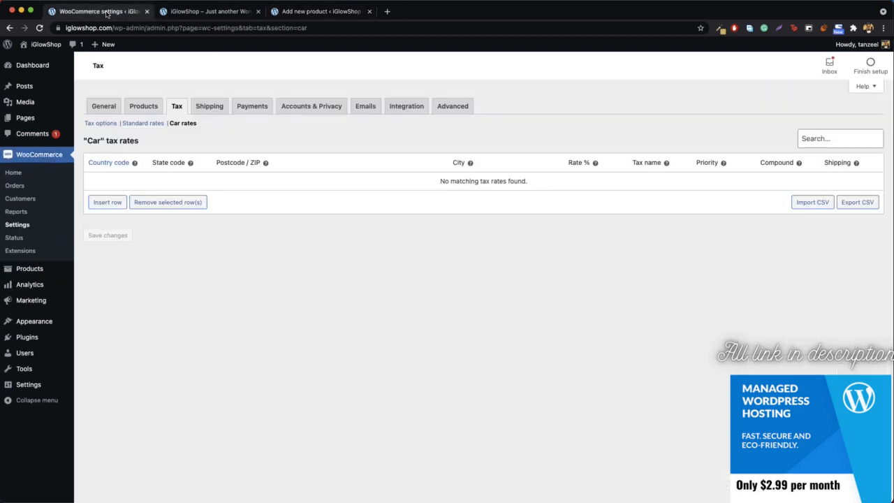
pyautogui.click(135, 124)
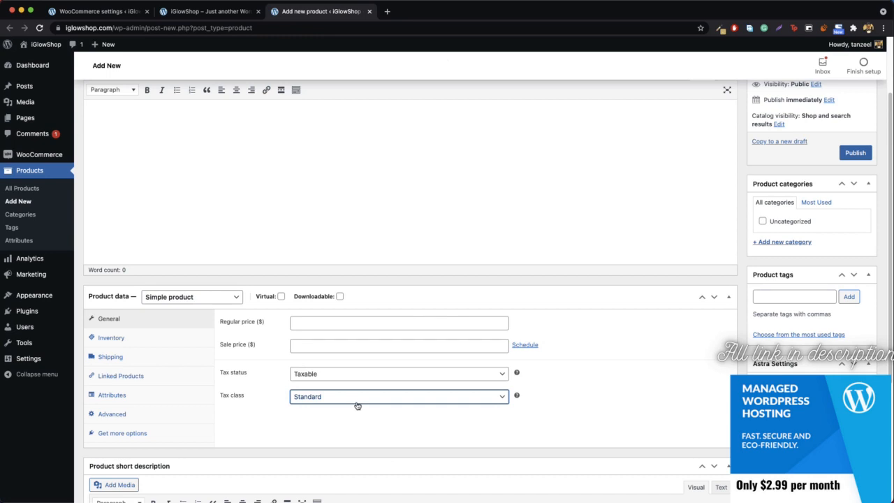
pyautogui.scroll(1, 360, 398)
pyautogui.scroll(-3, 370, 426)
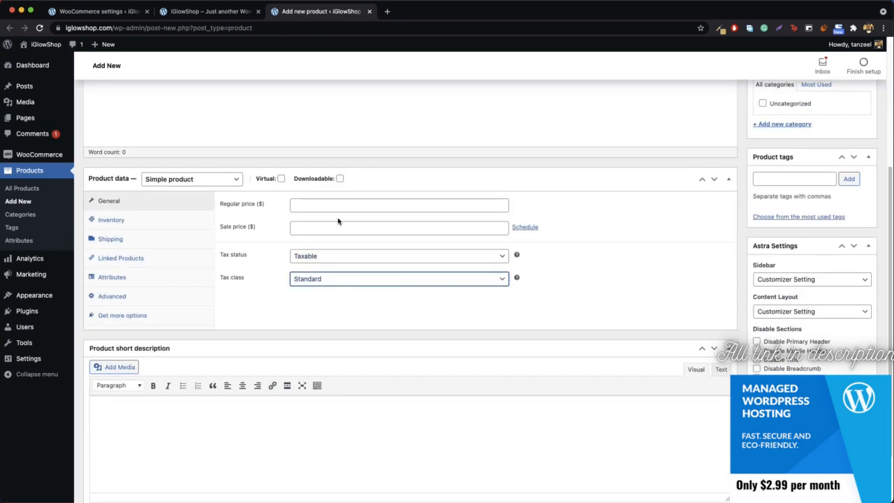
# Remove the Car class from the additional tax classes in the WooCommerce tax options and save the settings
pyautogui.click(98, 11)
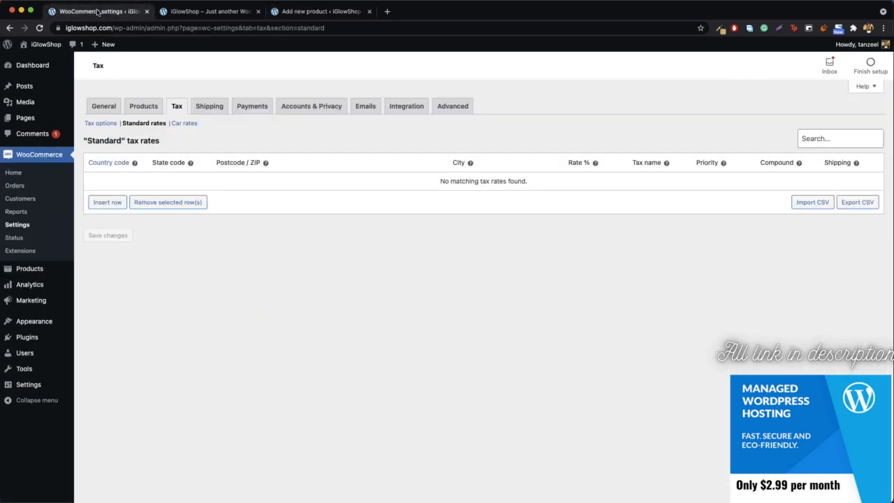
pyautogui.click(100, 123)
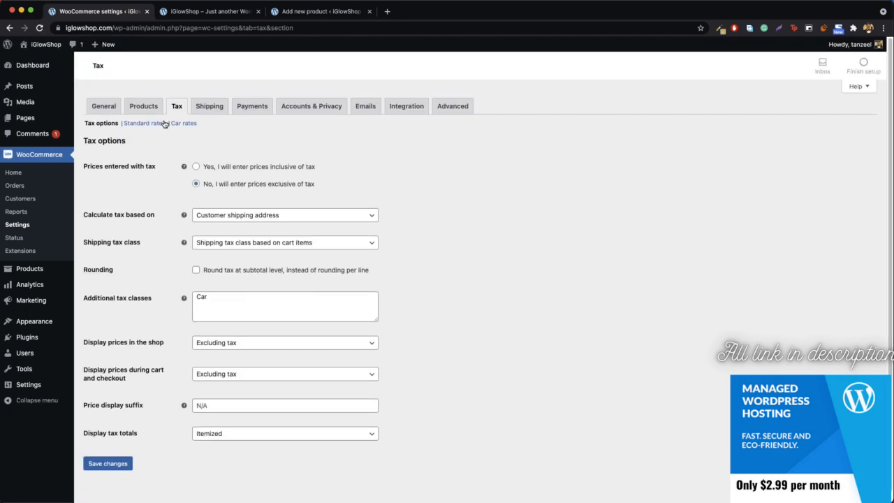
pyautogui.doubleClick(243, 304)
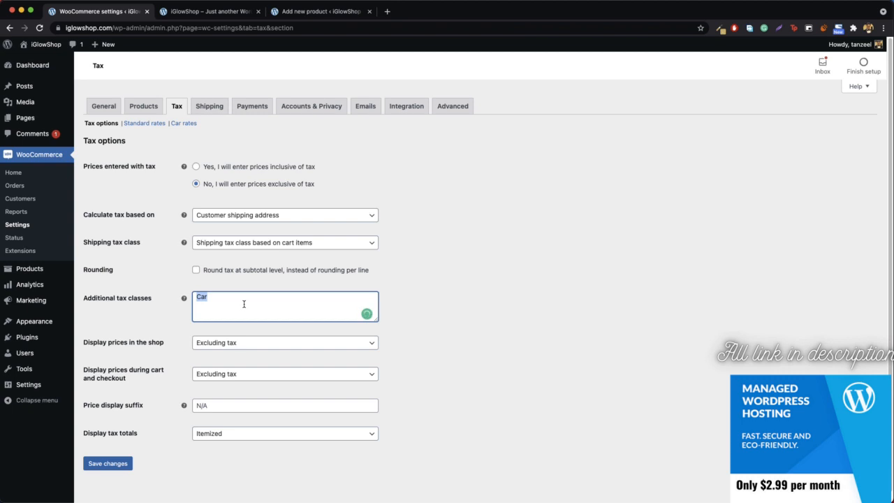
pyautogui.press('BackSpace')
pyautogui.click(526, 314)
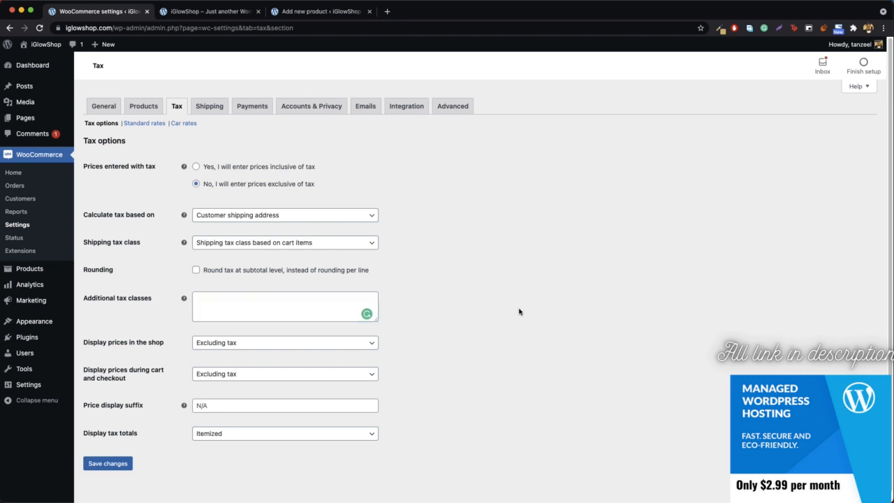
pyautogui.click(110, 463)
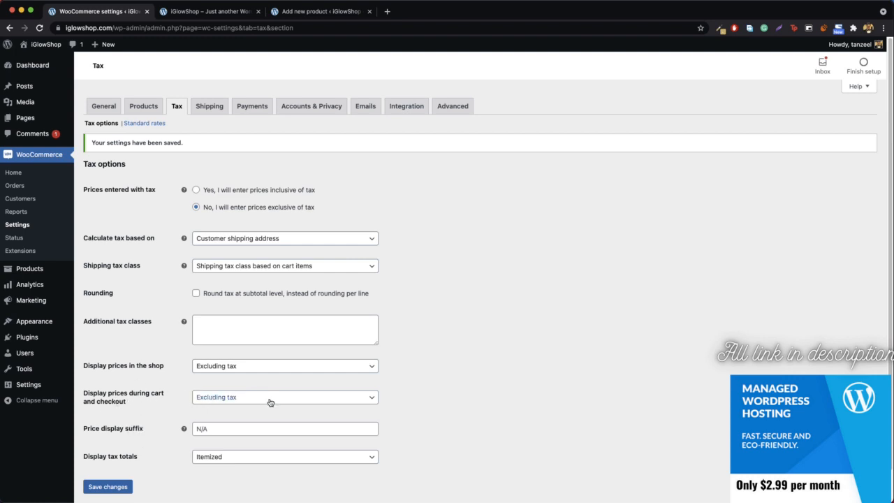
# Close the two extra browser tabs and open the store's shop page in a new tab
pyautogui.middleClick(225, 14)
pyautogui.middleClick(224, 16)
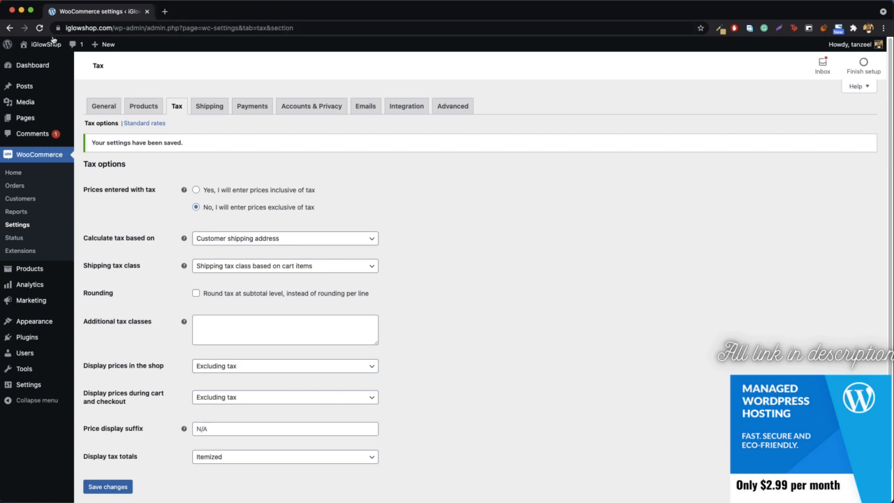
pyautogui.moveTo(42, 44)
pyautogui.rightClick(35, 71)
pyautogui.click(87, 74)
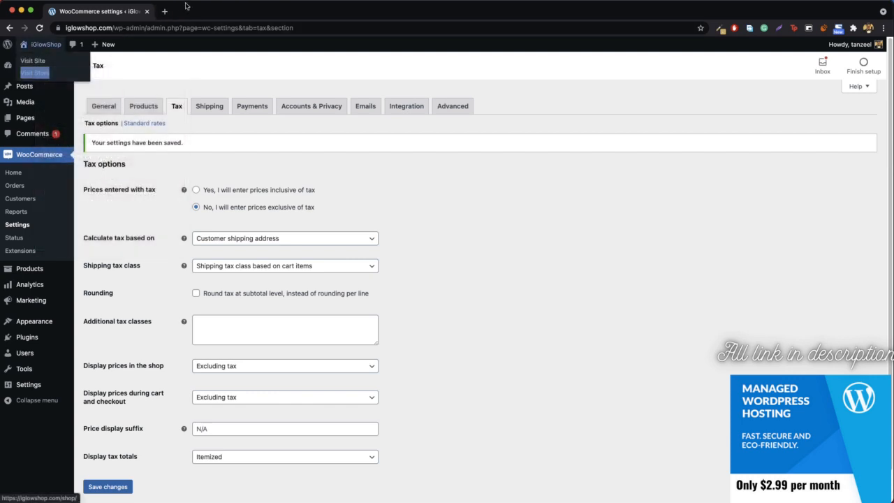
pyautogui.click(193, 11)
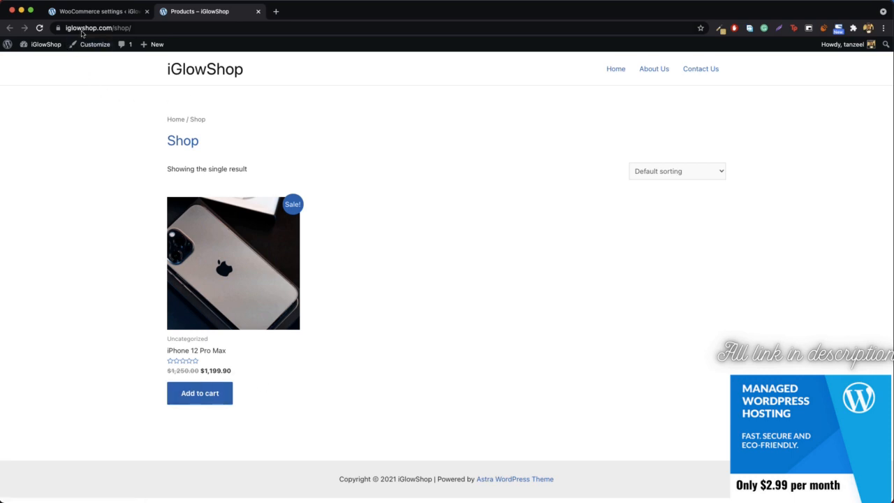
# In the tax options, set prices to display including tax both in the shop and during cart and checkout
pyautogui.click(98, 12)
pyautogui.click(217, 368)
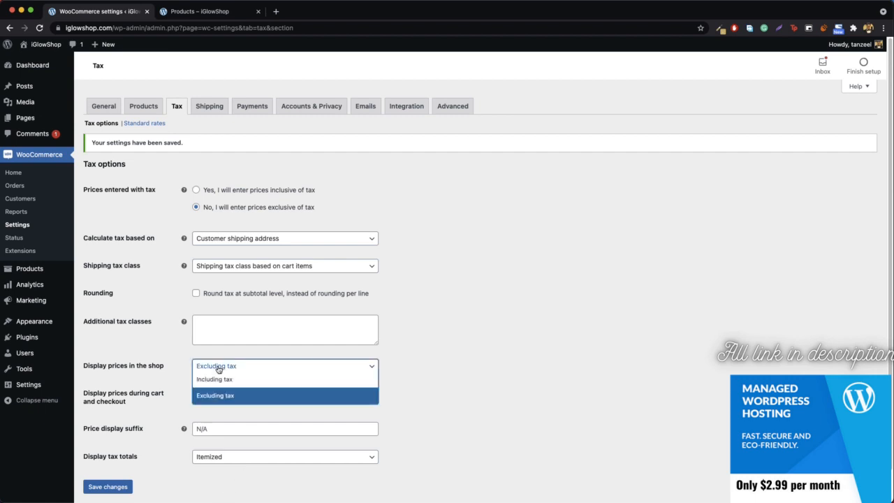
pyautogui.click(231, 386)
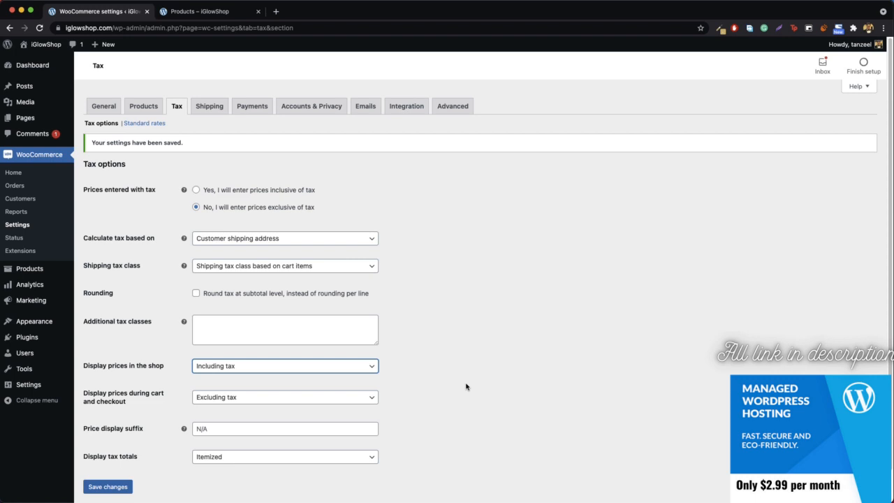
pyautogui.click(318, 404)
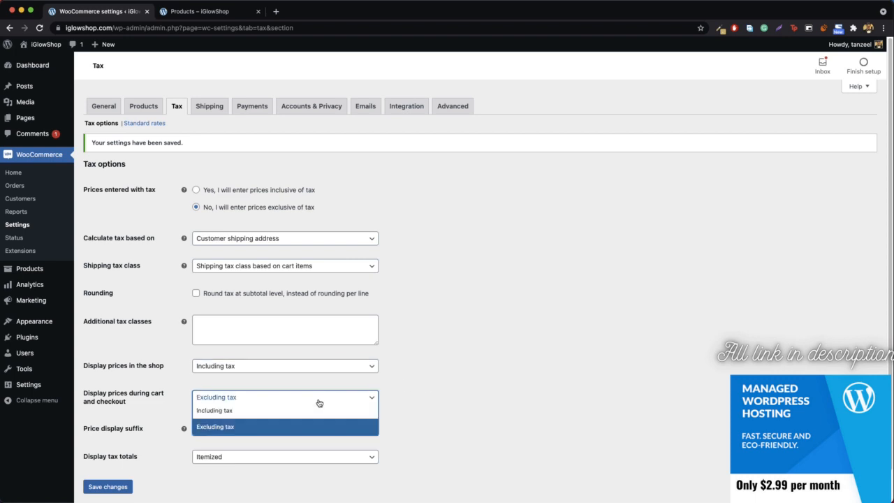
pyautogui.click(253, 412)
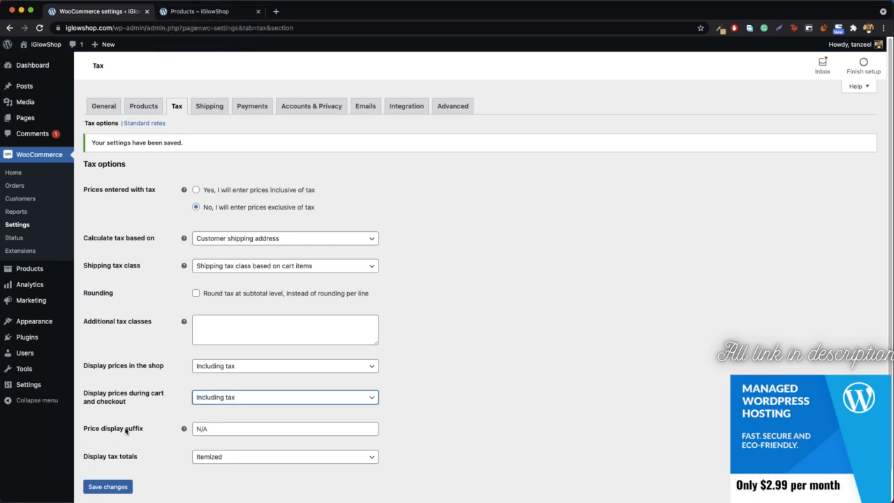
# Set the price display suffix to "Inc VAT" and save the tax options
pyautogui.click(236, 428)
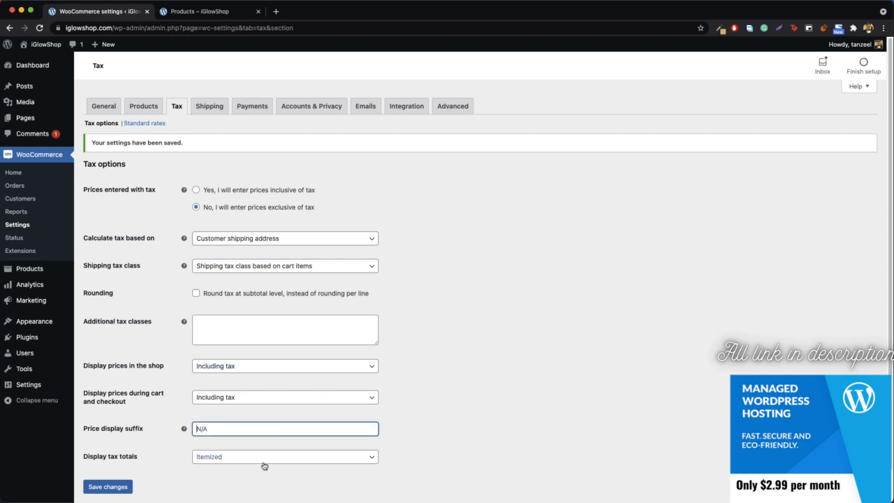
pyautogui.write('Inc VAT')
pyautogui.click(103, 494)
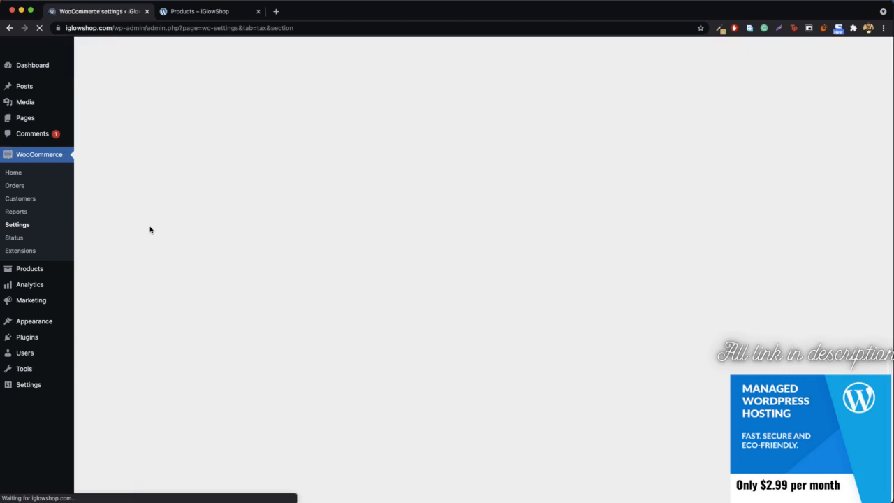
# View the Standard tax rates table and the product price on the shop page, and return to the rates
pyautogui.click(149, 126)
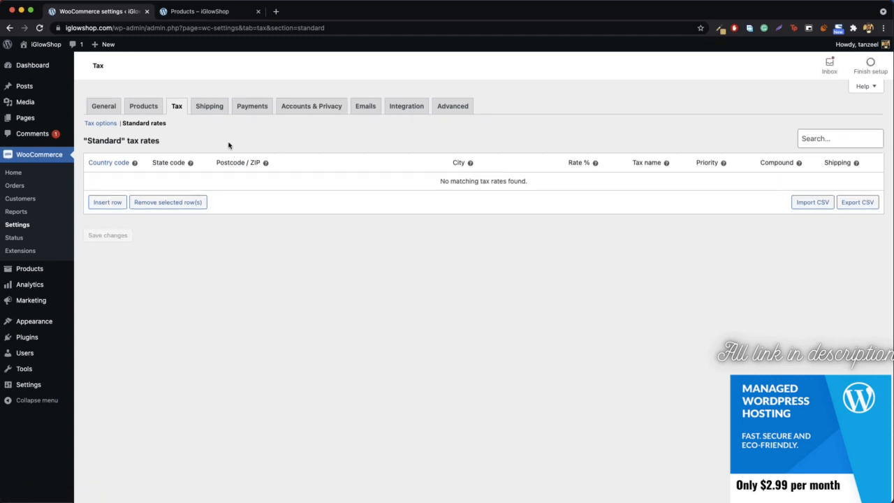
pyautogui.click(197, 12)
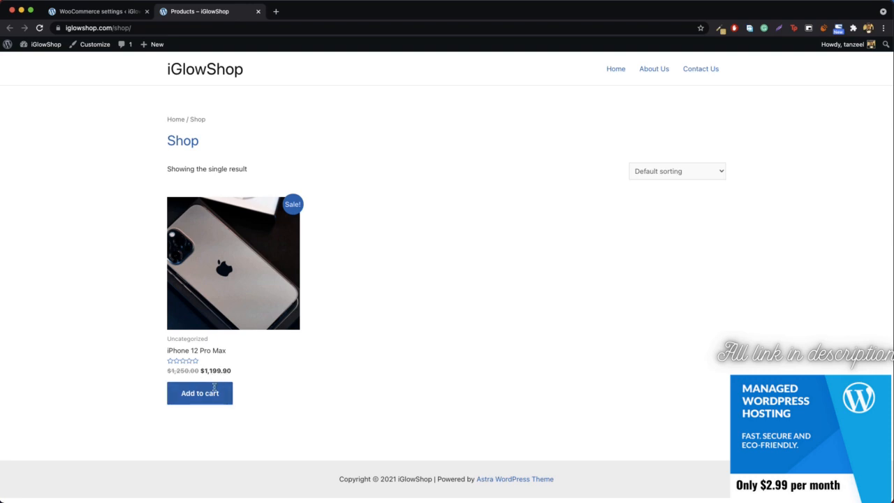
pyautogui.click(79, 12)
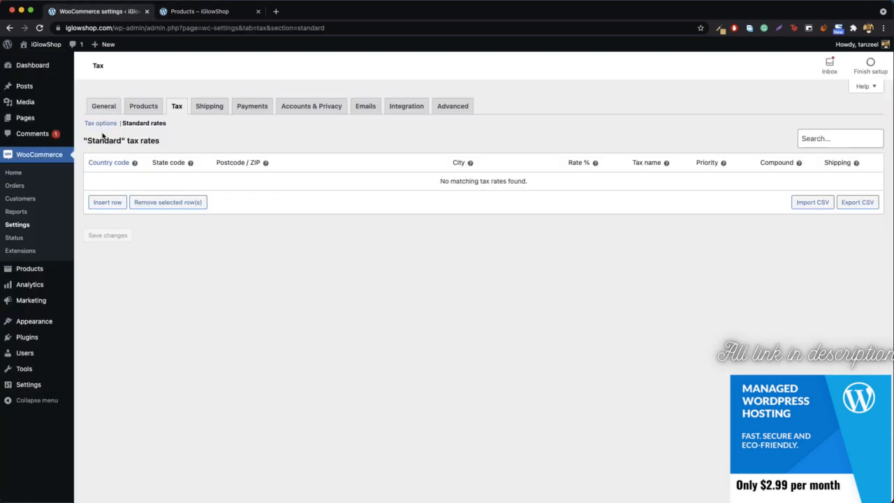
# Insert a row in the Standard tax rates table and set its country to United States (US)
pyautogui.click(105, 202)
pyautogui.click(107, 185)
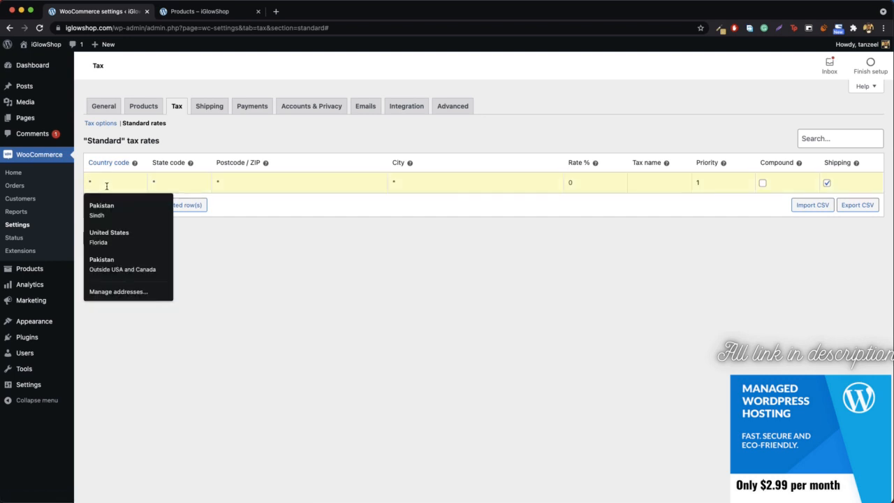
pyautogui.write('UNISTE')
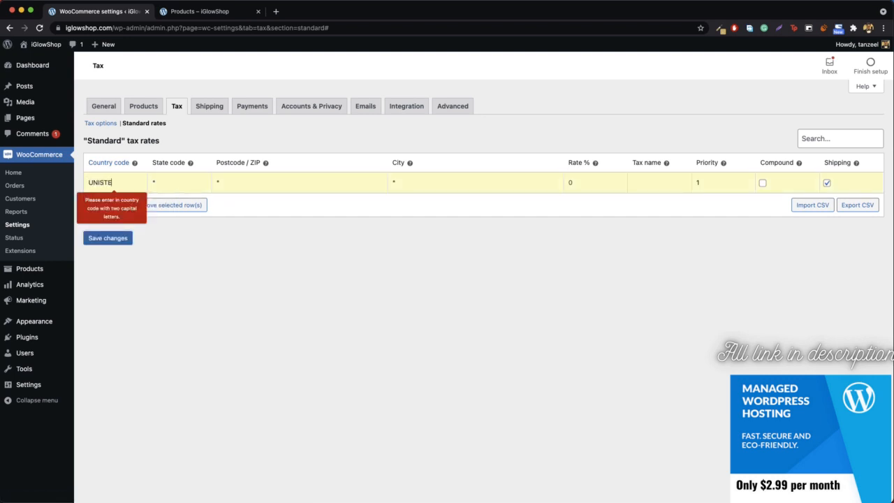
pyautogui.press('BackSpace')
pyautogui.press('BackSpace')
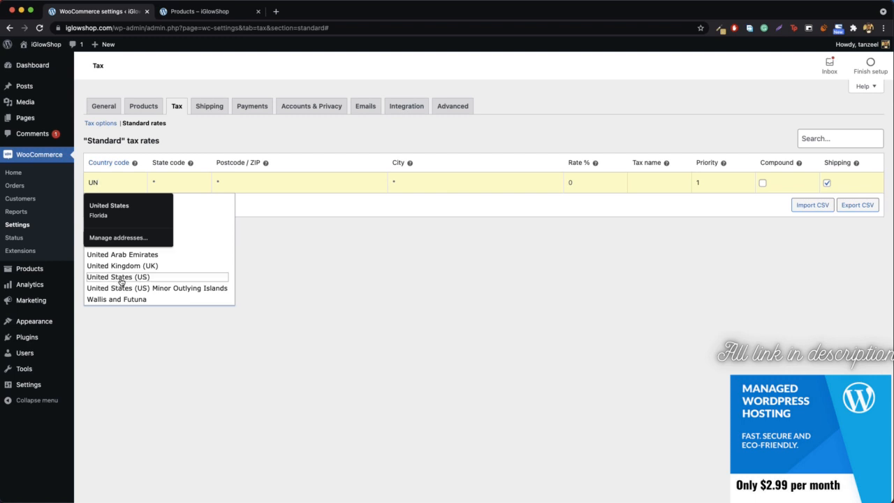
pyautogui.click(121, 278)
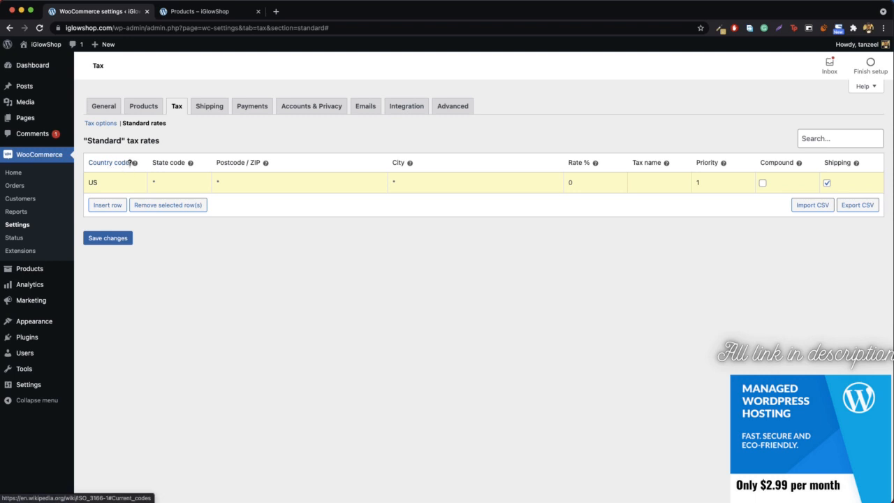
pyautogui.moveTo(133, 163)
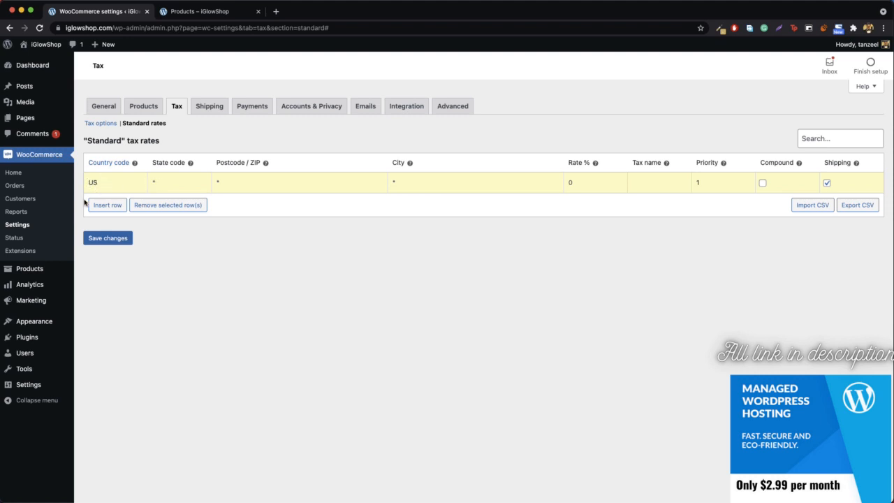
# Set the state of the US tax rate row to California
pyautogui.click(186, 183)
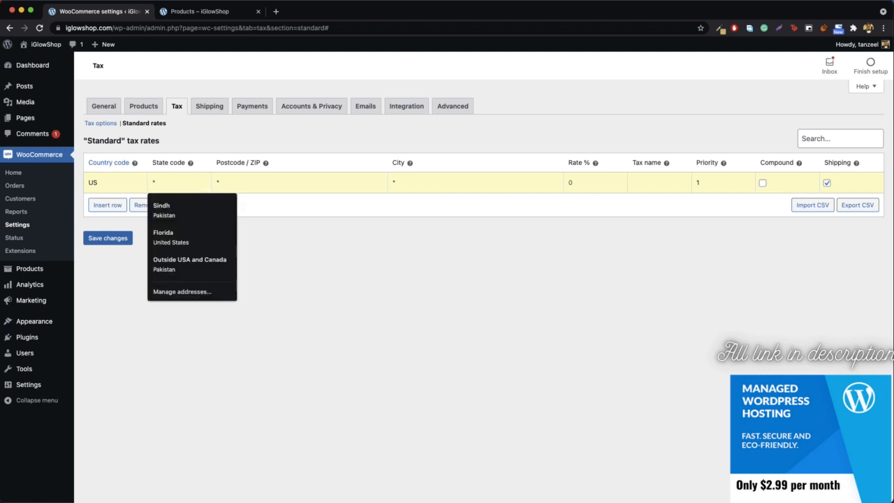
pyautogui.write('sa')
pyautogui.press('BackSpace')
pyautogui.press('BackSpace')
pyautogui.write('cal')
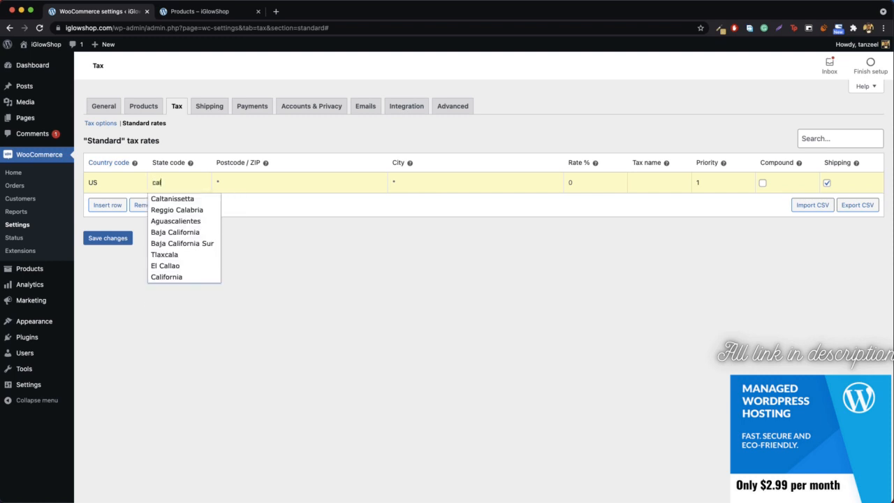
pyautogui.click(167, 278)
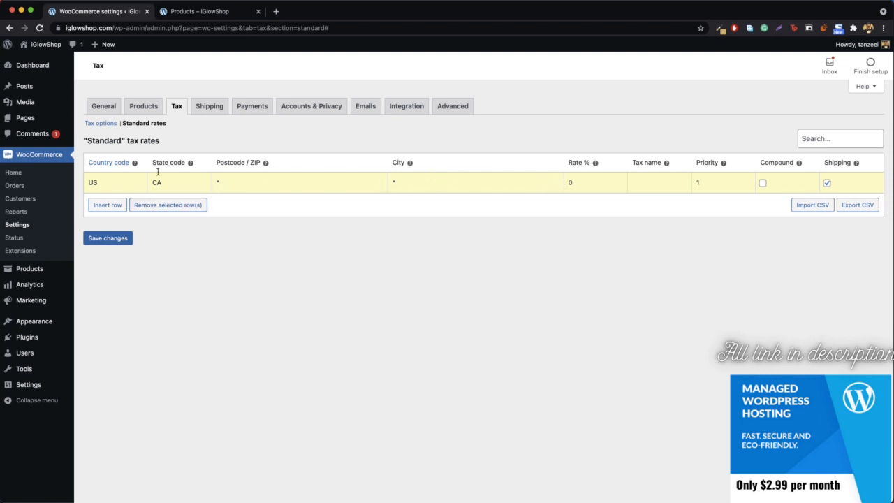
# Give the California tax row a rate of 13% and the tax name "Sales Tax"
pyautogui.click(585, 182)
pyautogui.write('Sales Tax')
pyautogui.moveTo(724, 164)
# Add a second US tax row for all states with a 10% rate and the tax name "Sales Tax"
pyautogui.click(101, 212)
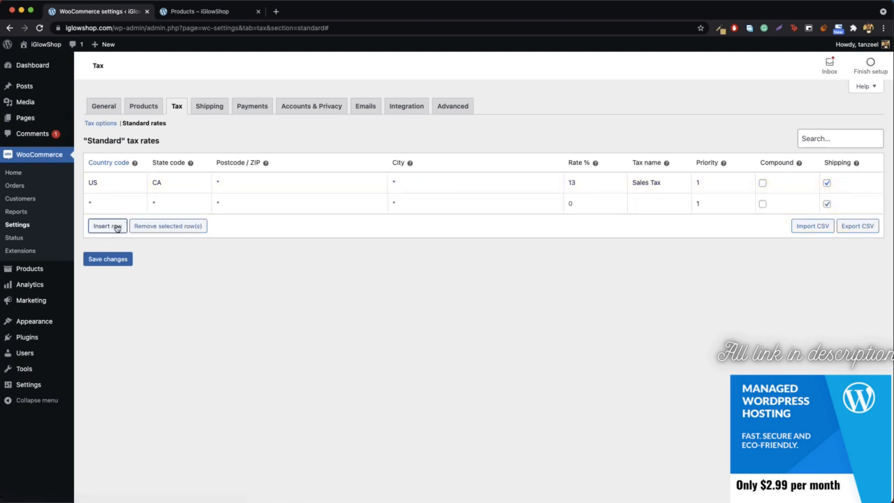
pyautogui.click(110, 204)
pyautogui.write('US')
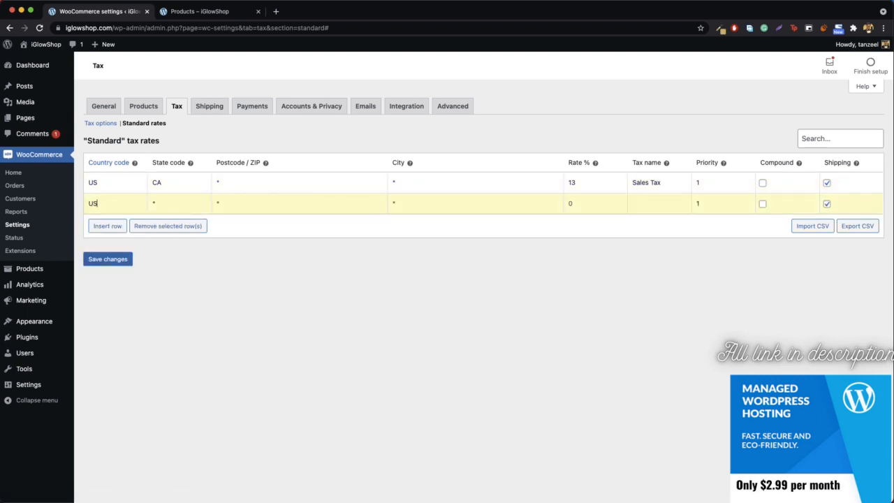
pyautogui.click(142, 300)
pyautogui.click(577, 201)
pyautogui.write('10')
pyautogui.click(637, 204)
pyautogui.write('Sales Tax')
# Add a tax row for country code PK with a 15% rate and the tax name "GST"
pyautogui.click(107, 226)
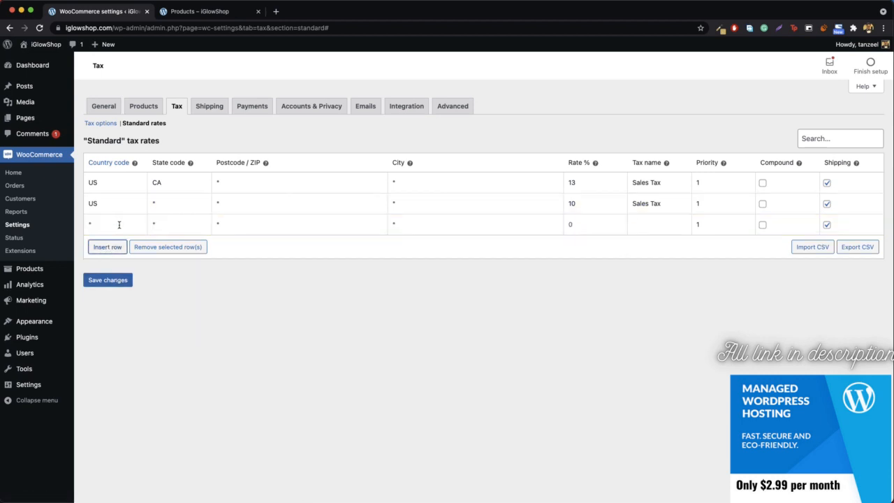
pyautogui.click(119, 225)
pyautogui.write('PAK')
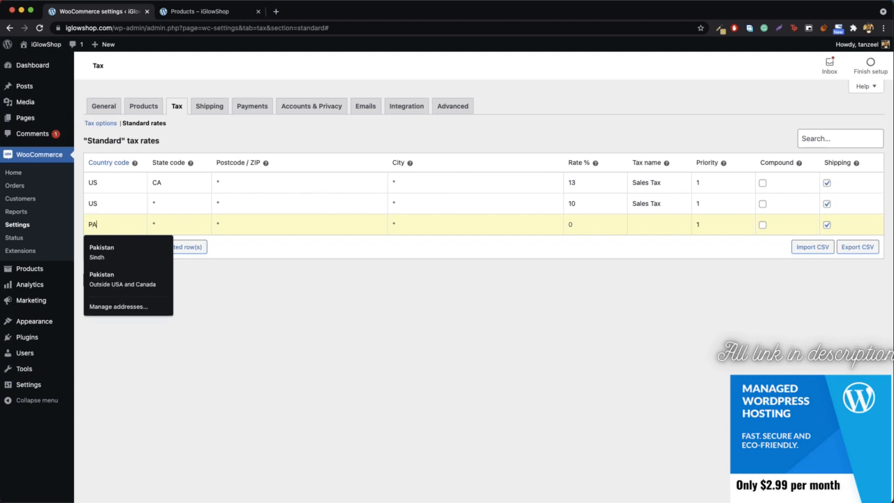
pyautogui.press('BackSpace')
pyautogui.press('BackSpace')
pyautogui.write('K')
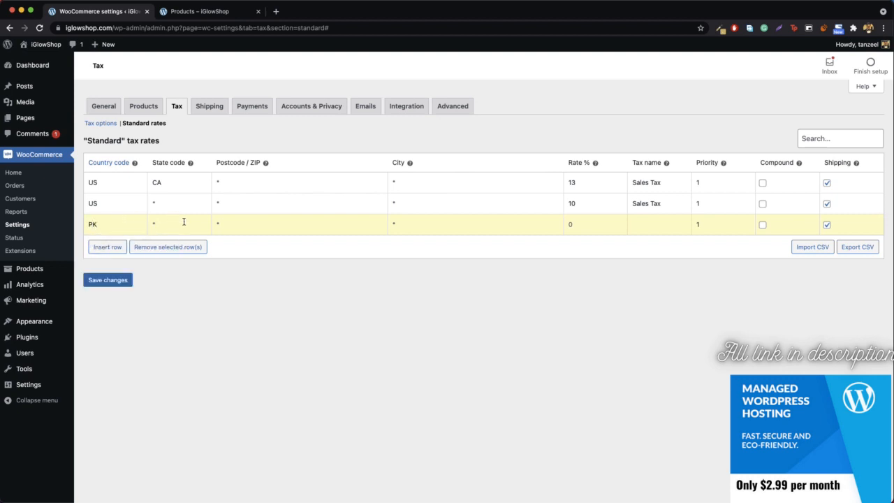
pyautogui.click(582, 228)
pyautogui.write('15')
pyautogui.click(662, 226)
pyautogui.write('GST')
# Add a United Kingdom (GB) tax row with a 20% rate and the tax name "VAT", and save the Standard rates
pyautogui.click(112, 247)
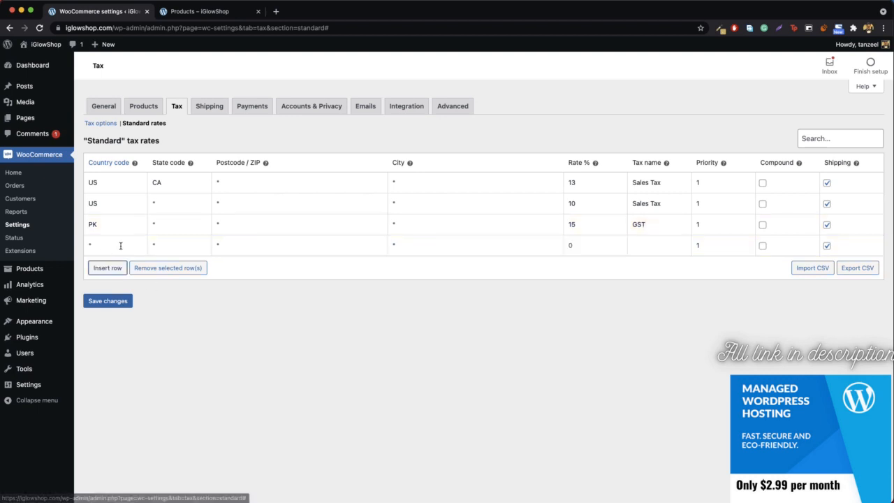
pyautogui.click(120, 246)
pyautogui.write('UN')
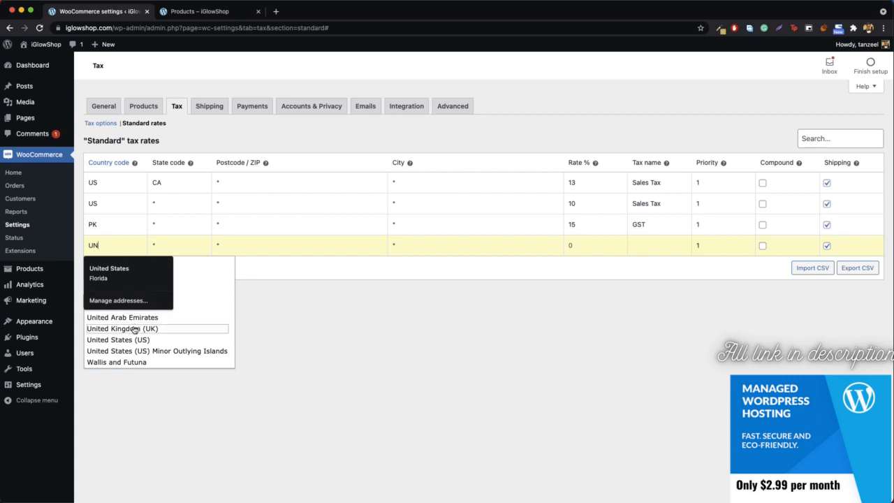
pyautogui.click(96, 276)
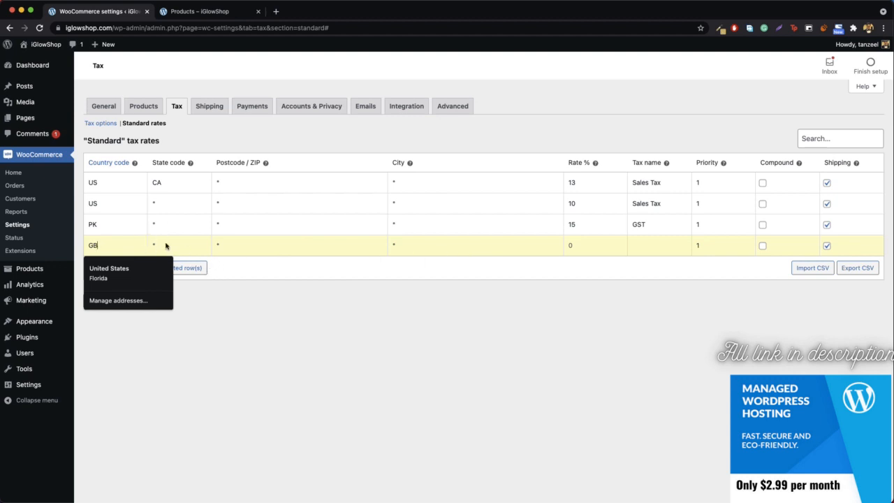
pyautogui.click(581, 245)
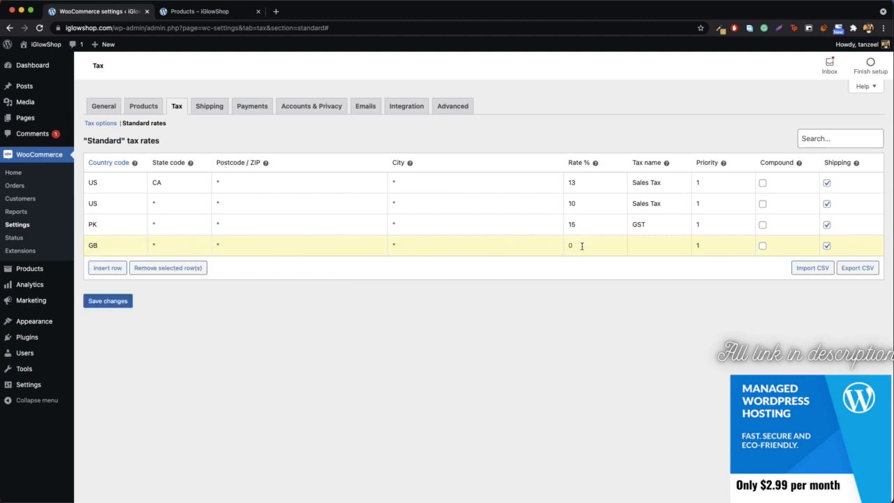
pyautogui.write('20')
pyautogui.click(659, 251)
pyautogui.write('VAT')
pyautogui.click(117, 302)
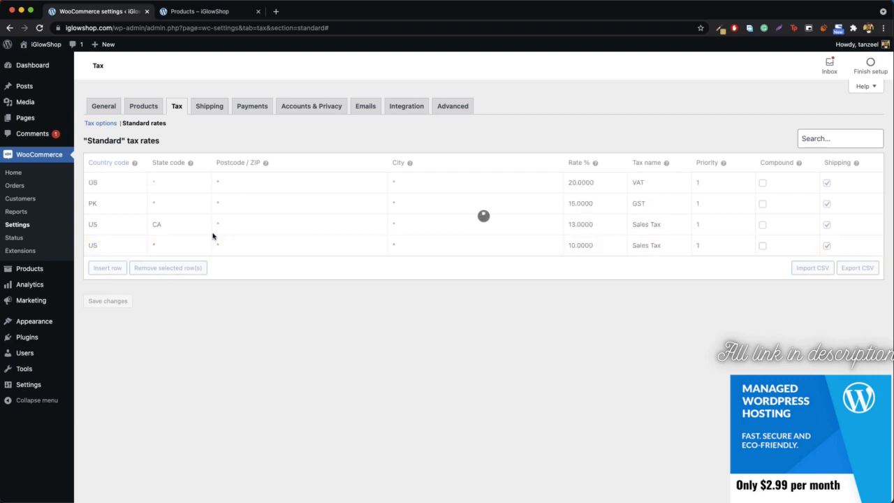
# Add the iPhone 12 Pro Max to the cart from the shop page and compare the cart's tax with the Standard rates
pyautogui.click(194, 12)
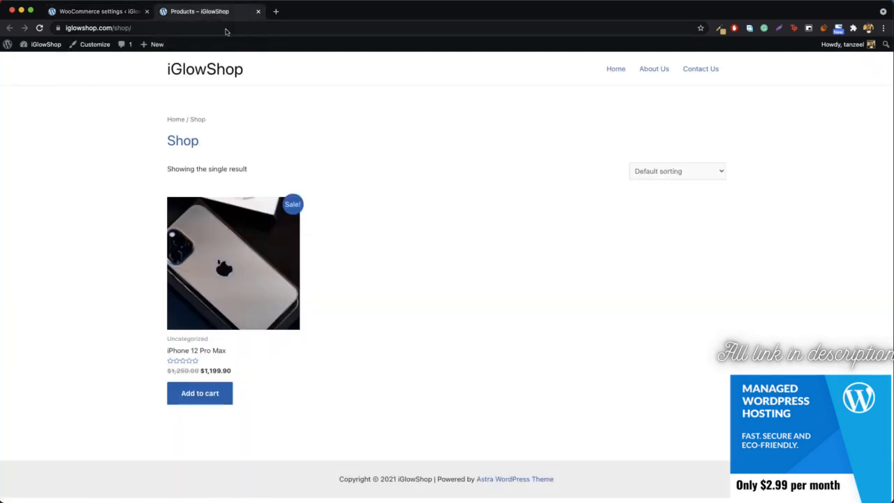
pyautogui.click(201, 392)
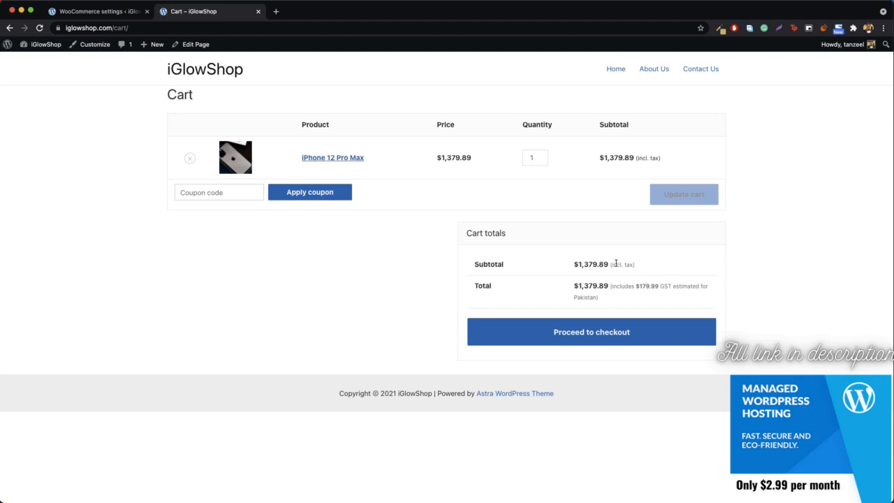
pyautogui.moveTo(611, 287); pyautogui.dragTo(645, 287)
pyautogui.click(647, 301)
pyautogui.click(78, 12)
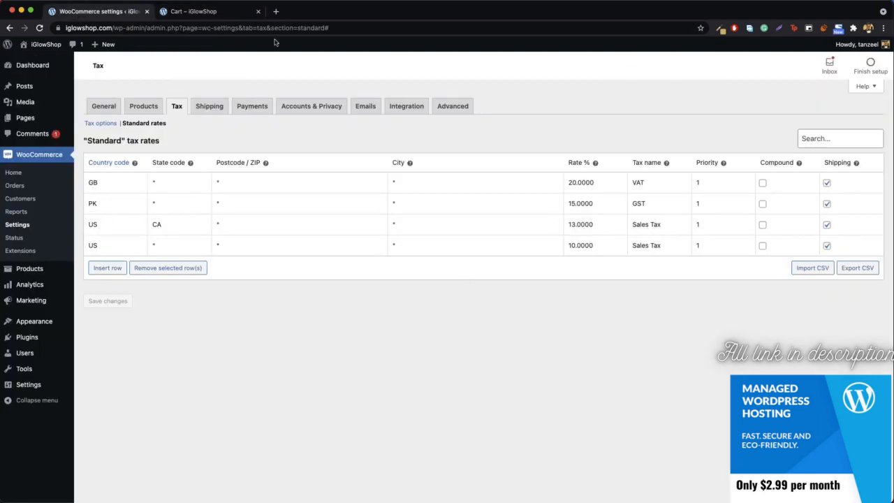
pyautogui.click(201, 11)
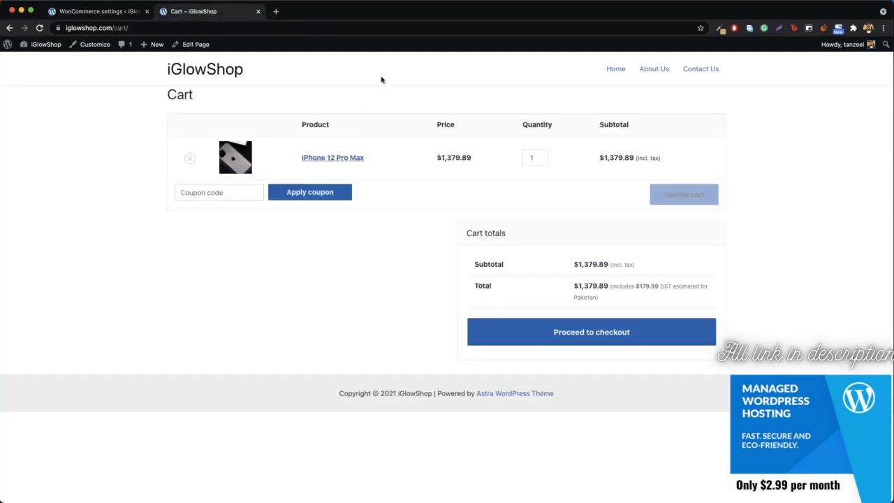
# Calculate 1199.99+15% in a new browser tab to check the Pakistan GST amount
pyautogui.click(276, 11)
pyautogui.write('11')
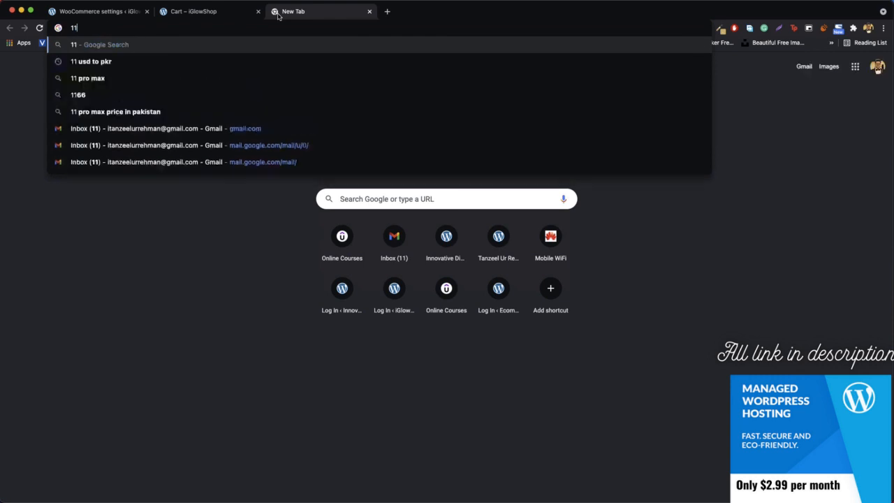
pyautogui.write('99+15')
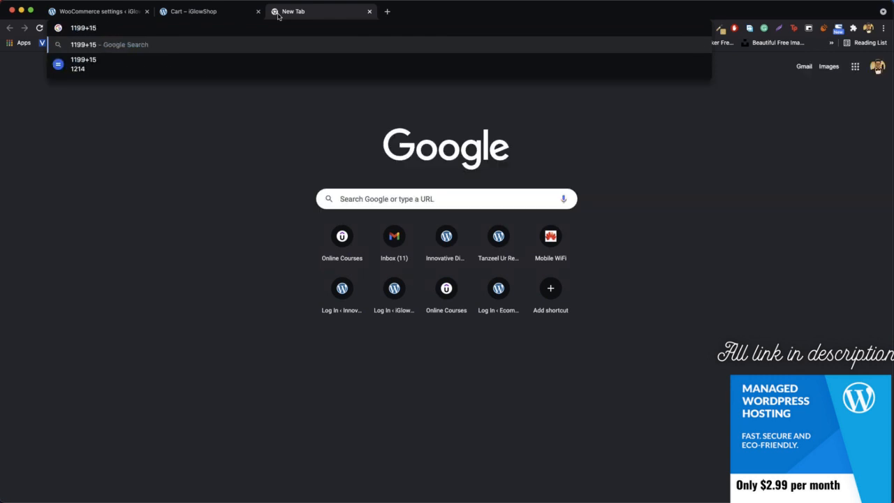
pyautogui.write('%')
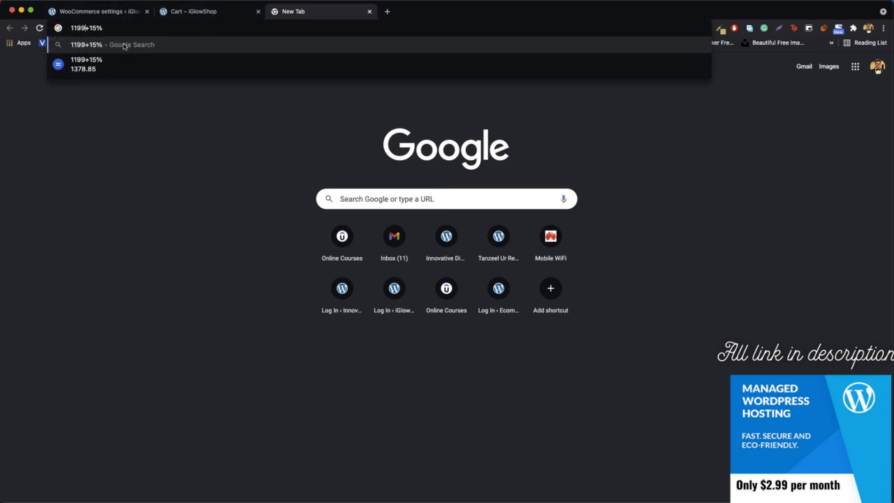
pyautogui.press('Left')
pyautogui.press('Left')
pyautogui.press('Left')
pyautogui.press('Left')
pyautogui.write('.9')
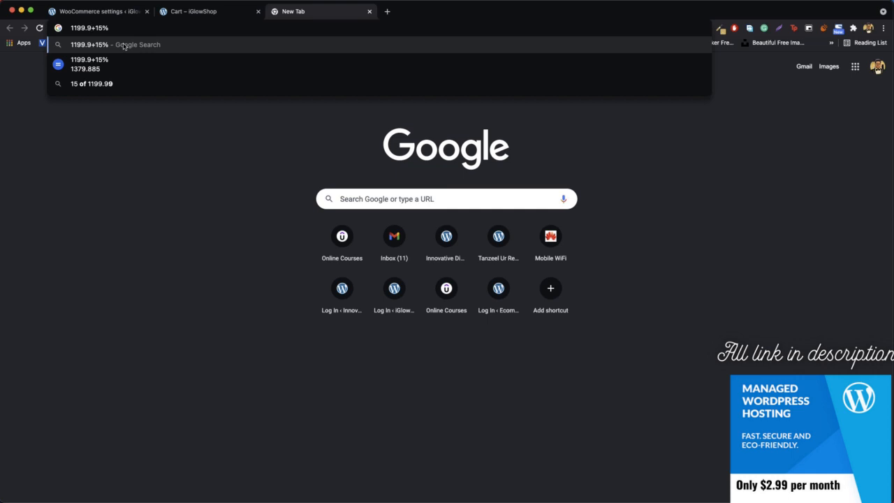
pyautogui.write('9')
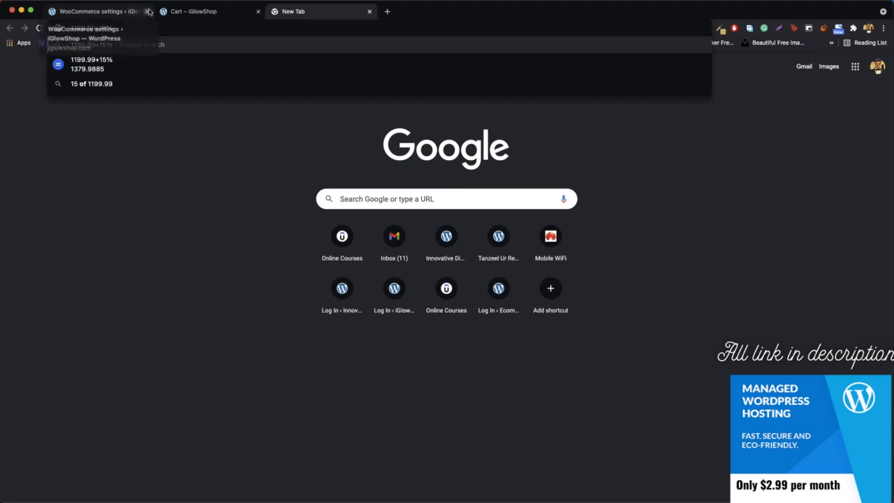
# Compare the calculation with the cart total and correct the expression to 1199.9+15%
pyautogui.click(201, 12)
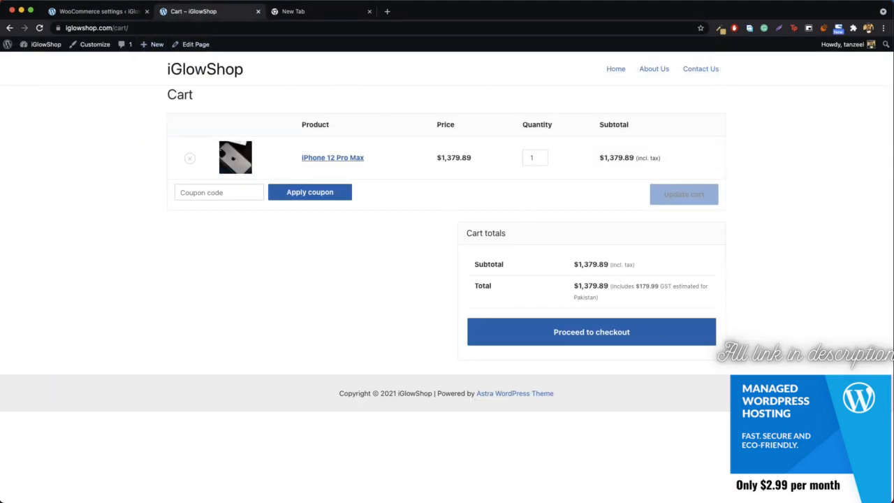
pyautogui.click(299, 17)
pyautogui.click(110, 30)
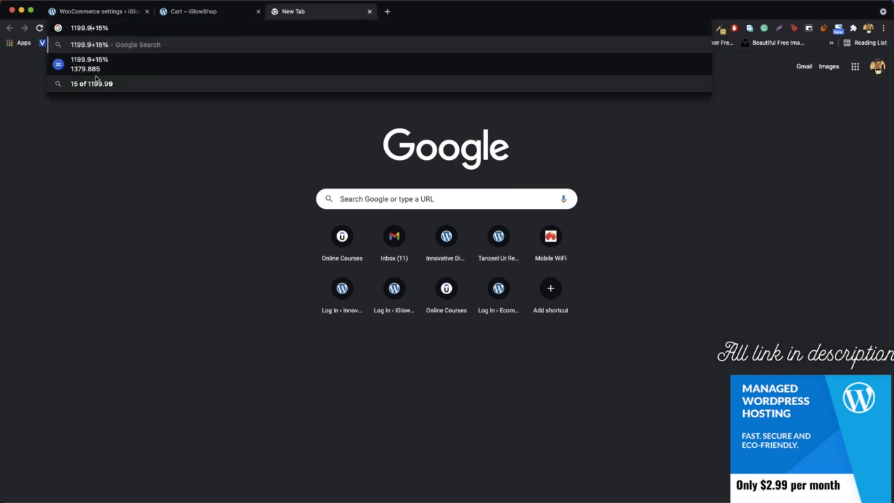
pyautogui.click(203, 12)
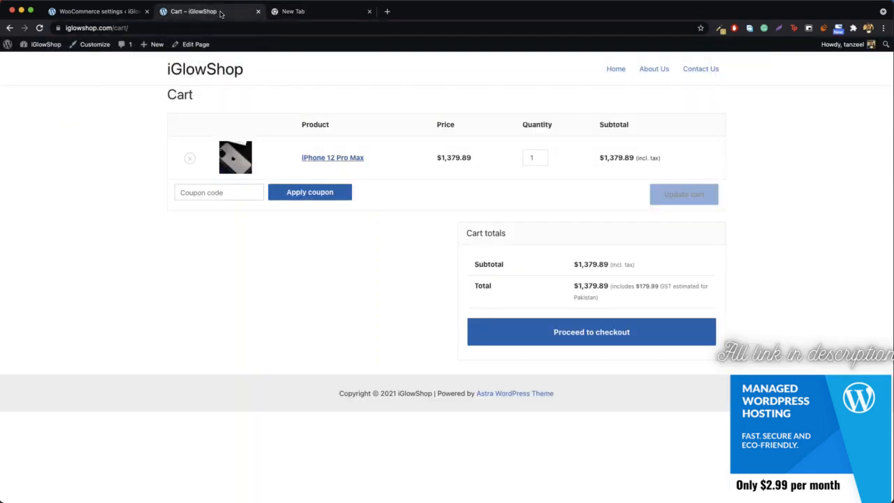
pyautogui.click(318, 13)
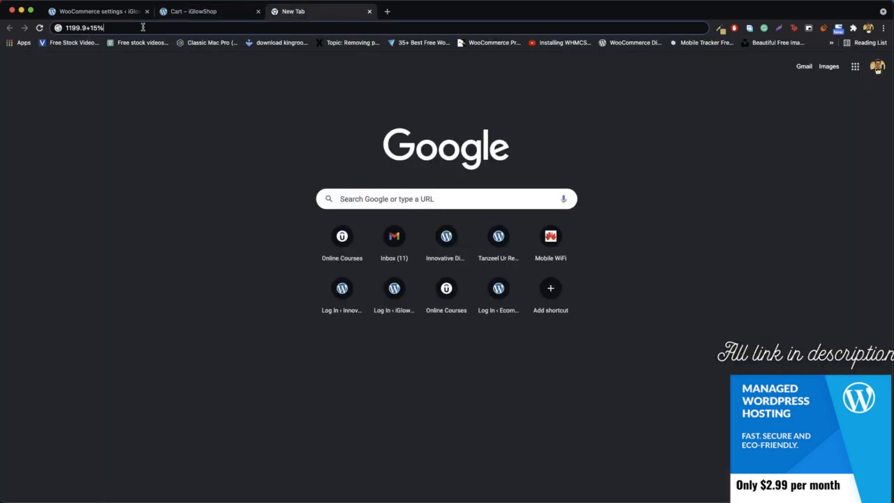
pyautogui.click(143, 29)
pyautogui.press('BackSpace')
pyautogui.write('%')
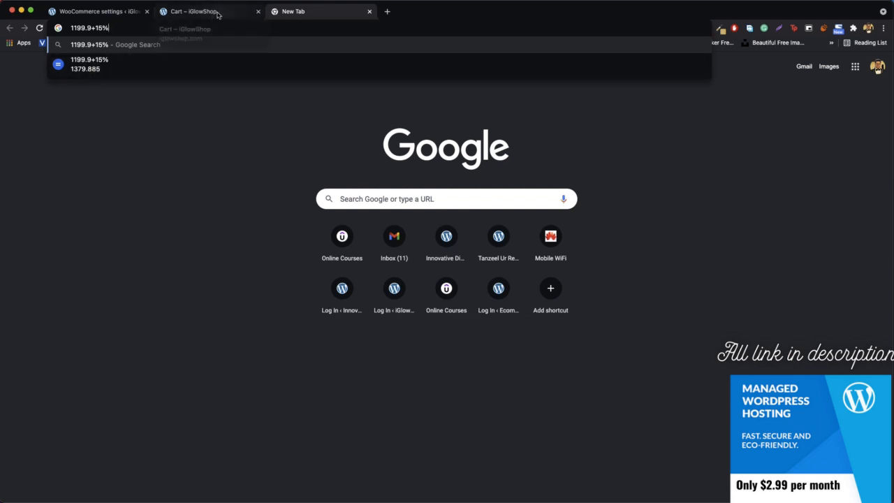
# Return to the cart and proceed to checkout with the iPhone 12 Pro Max order
pyautogui.click(193, 11)
pyautogui.click(635, 334)
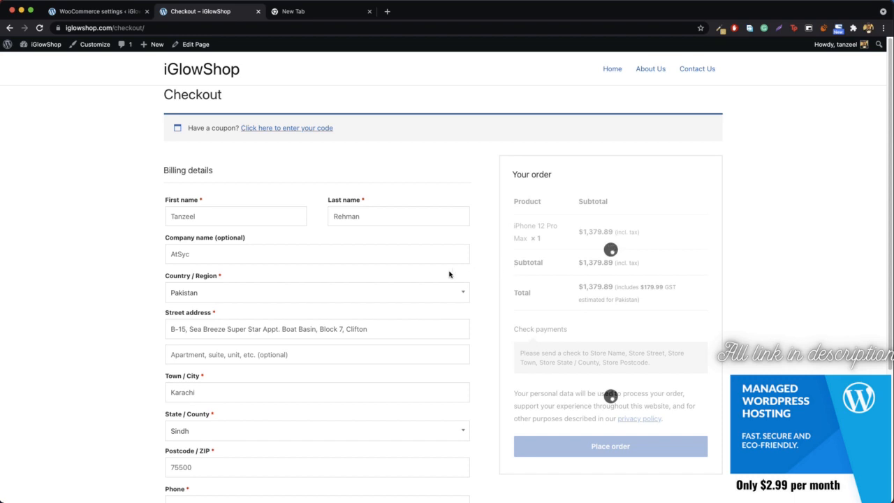
pyautogui.scroll(-2, 398, 276)
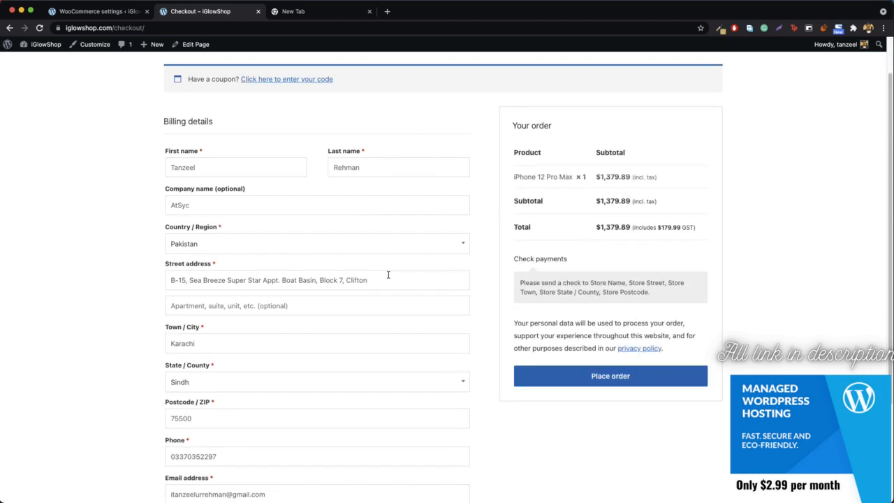
# Set the billing country on the checkout form to United Kingdom (UK), consulting the Standard rates for the configured countries
pyautogui.click(268, 246)
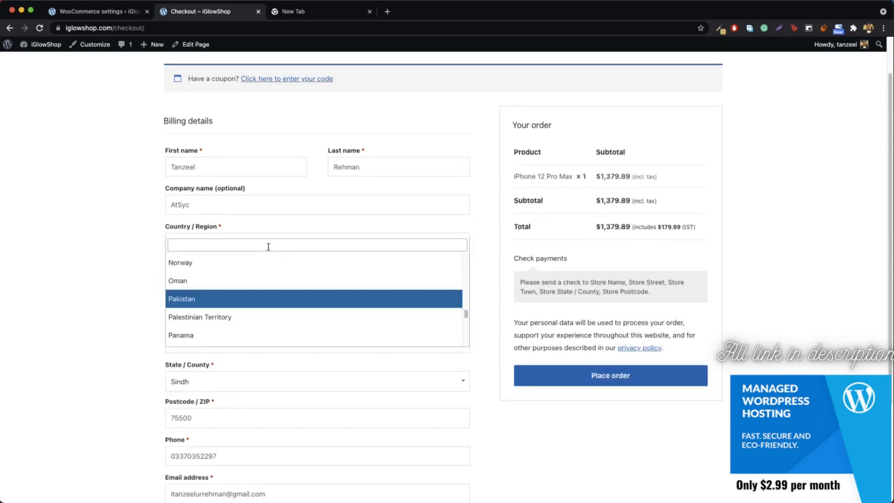
pyautogui.click(100, 14)
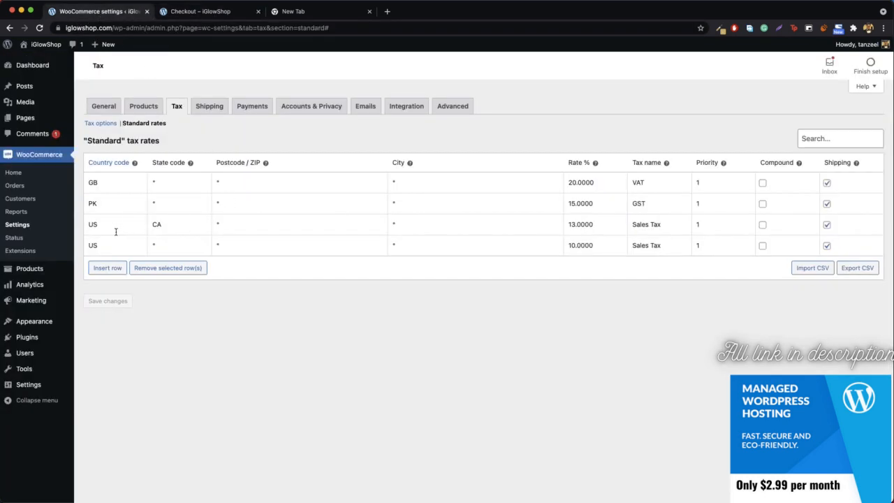
pyautogui.click(311, 15)
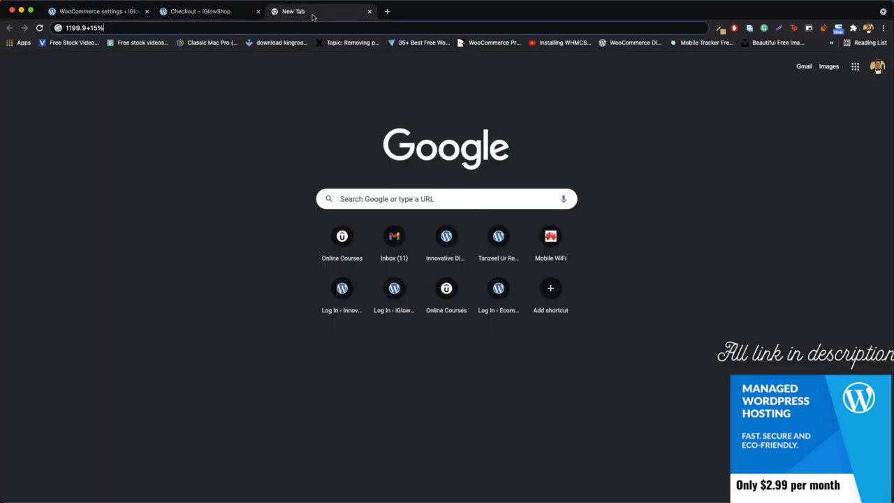
pyautogui.click(201, 14)
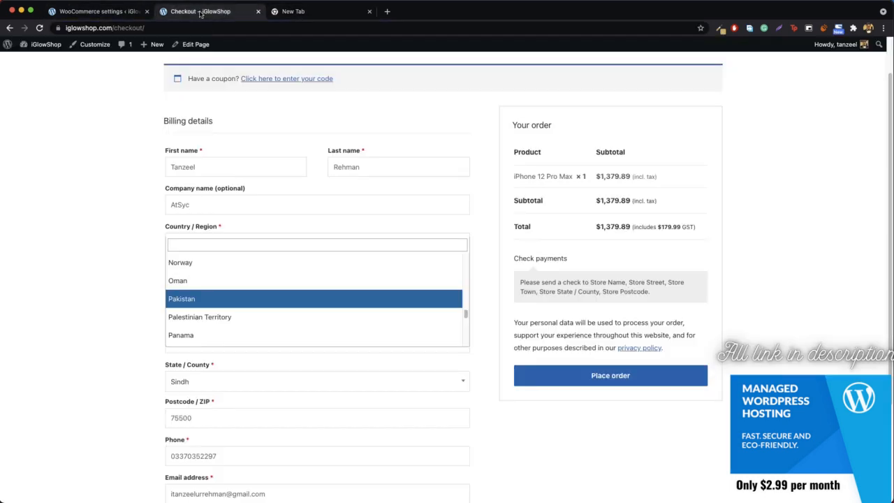
pyautogui.click(231, 244)
pyautogui.write('unite')
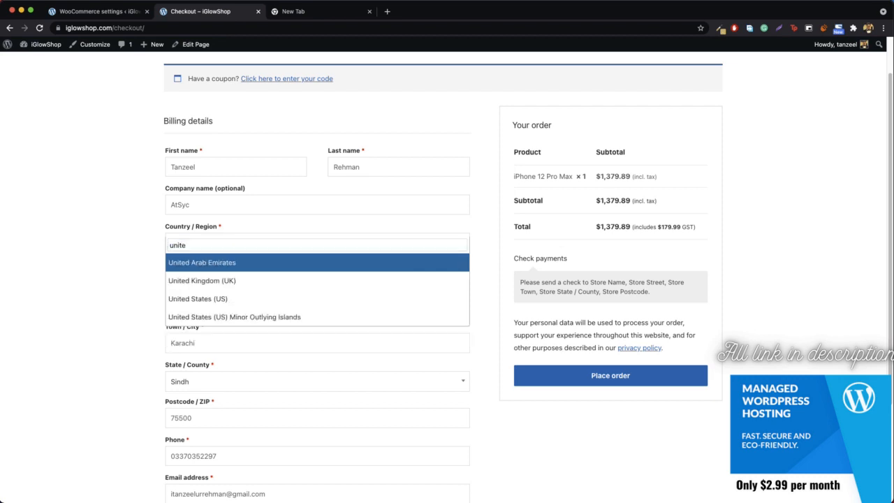
pyautogui.click(238, 279)
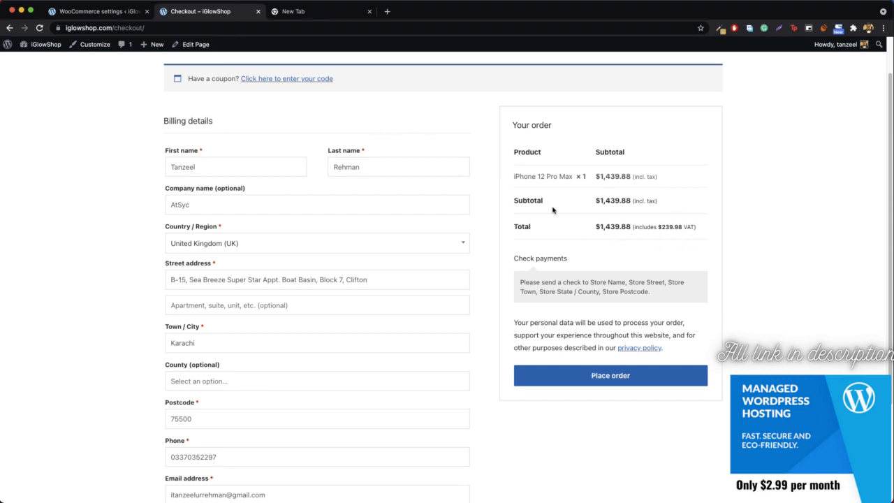
# Calculate 1199.9+20% in the spare browser tab and compare the result with the checkout total including VAT
pyautogui.click(293, 11)
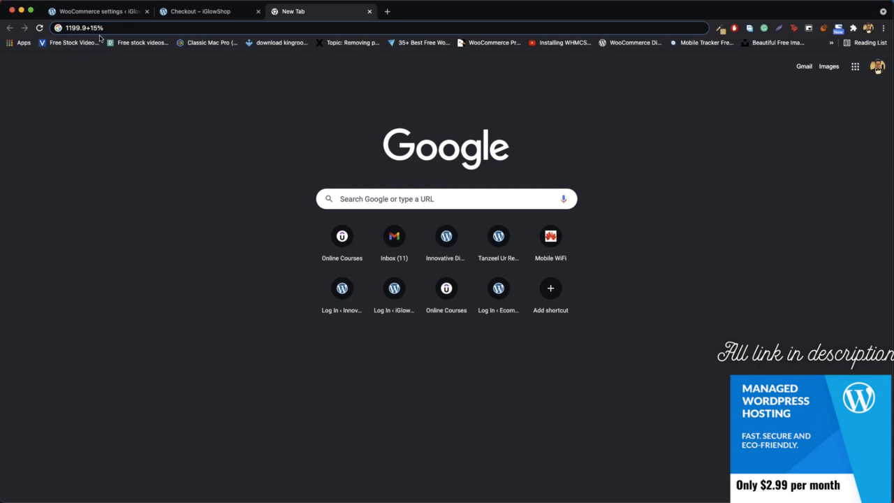
pyautogui.press('BackSpace')
pyautogui.press('BackSpace')
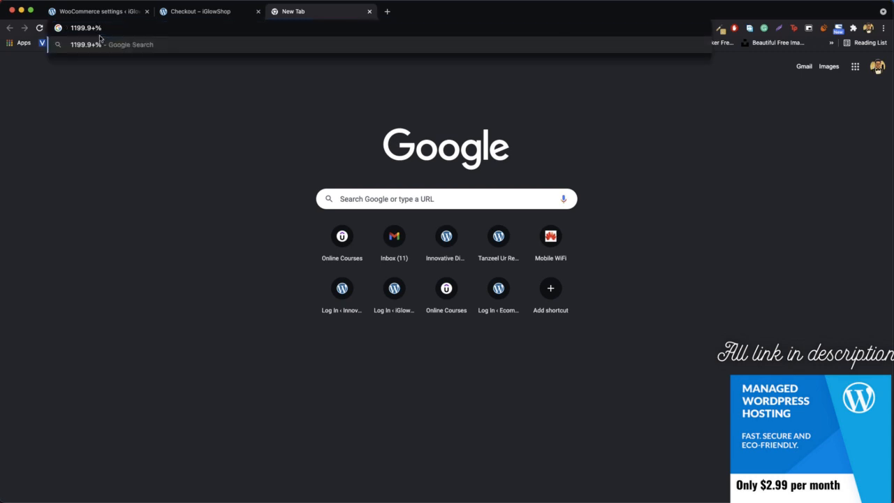
pyautogui.write('20')
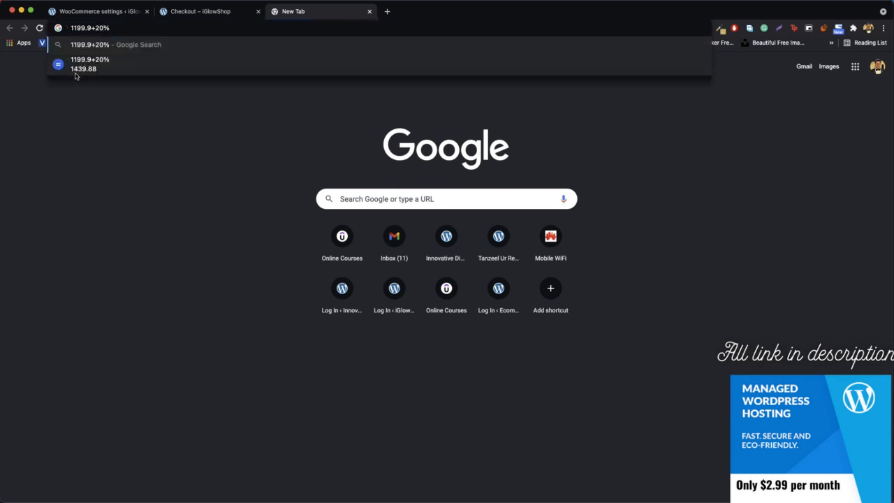
pyautogui.click(120, 16)
pyautogui.click(200, 12)
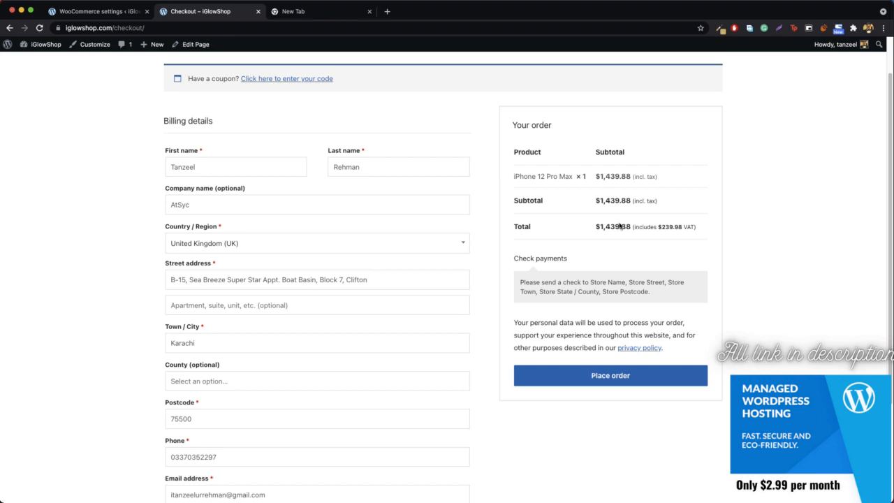
# Review the US rows in the Standard rates, and set the checkout billing country to United States (US) with Alabama as the state
pyautogui.click(91, 17)
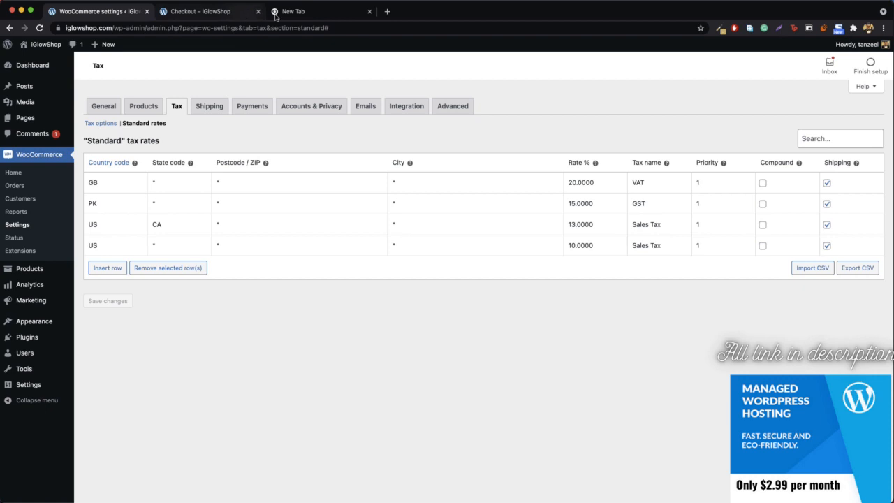
pyautogui.click(222, 12)
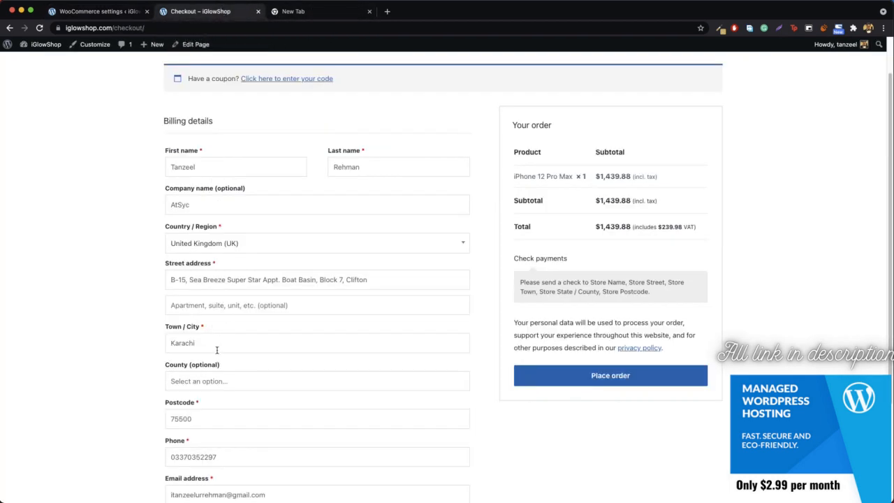
pyautogui.click(250, 244)
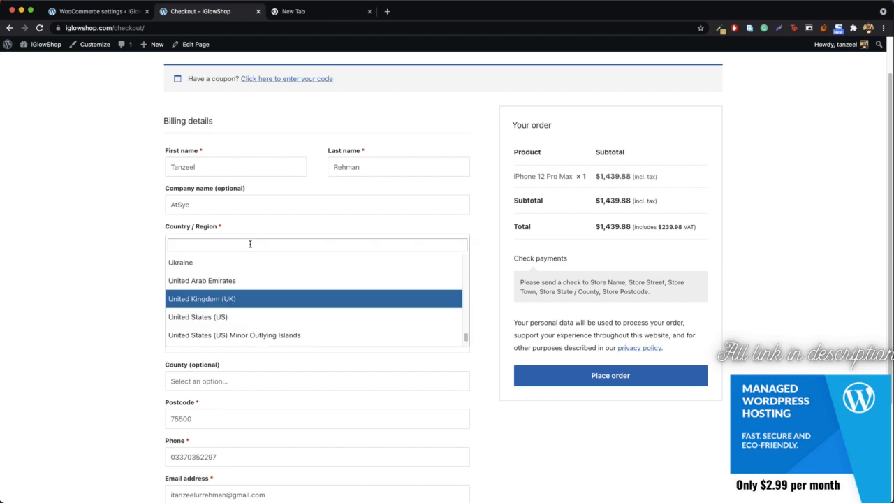
pyautogui.click(218, 317)
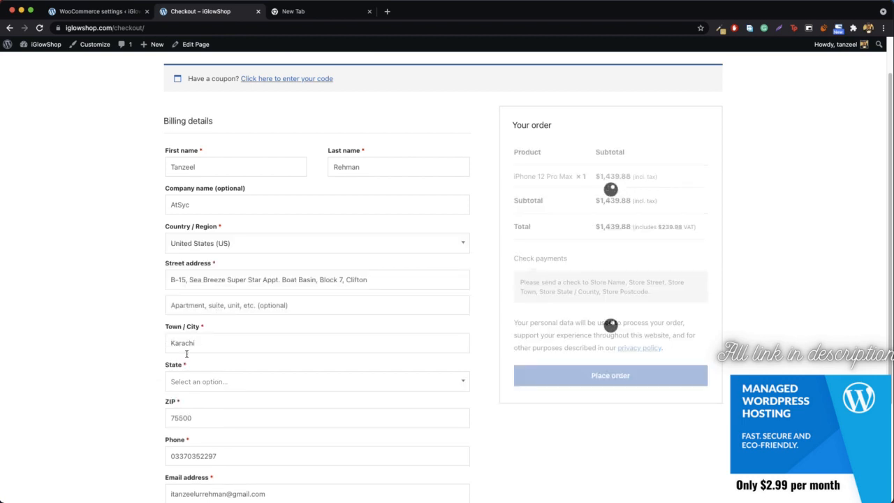
pyautogui.click(224, 385)
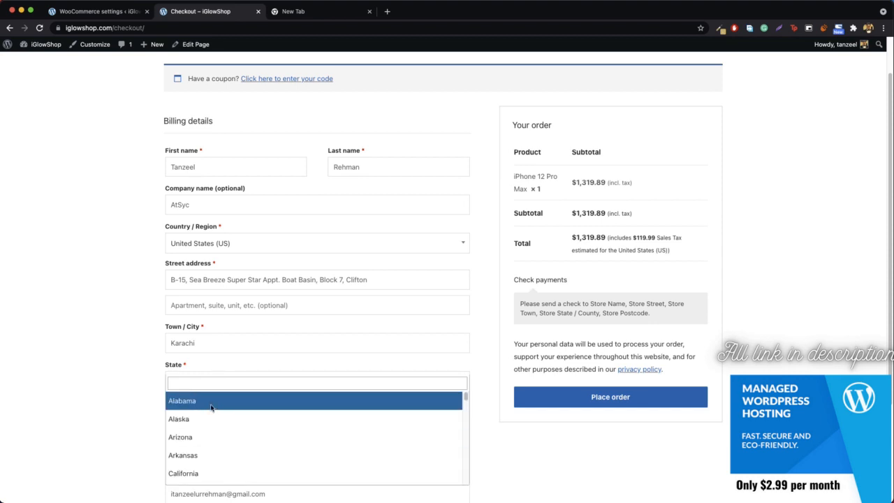
pyautogui.click(211, 402)
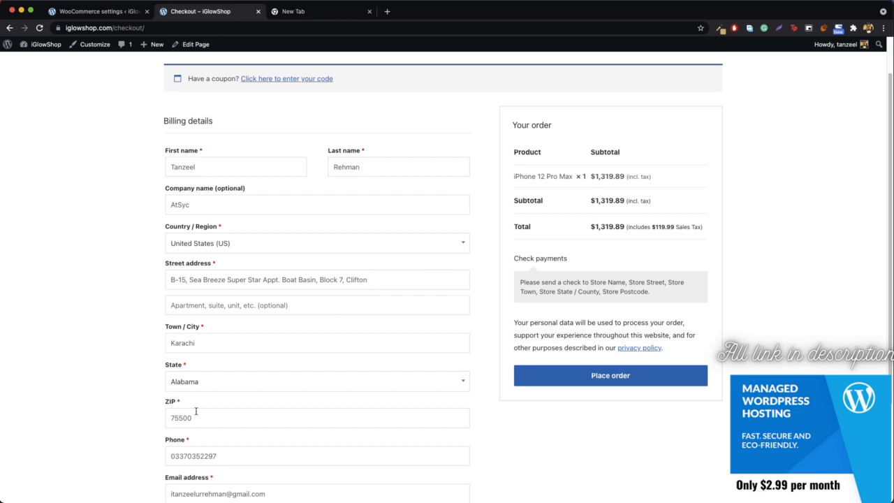
# Change the billing state to California and compare the checkout sales tax with the CA row in the Standard rates
pyautogui.click(237, 379)
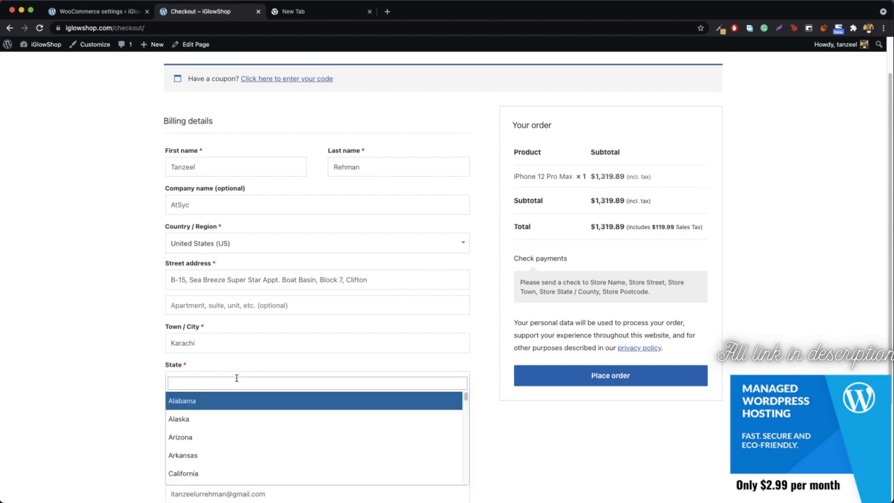
pyautogui.click(210, 474)
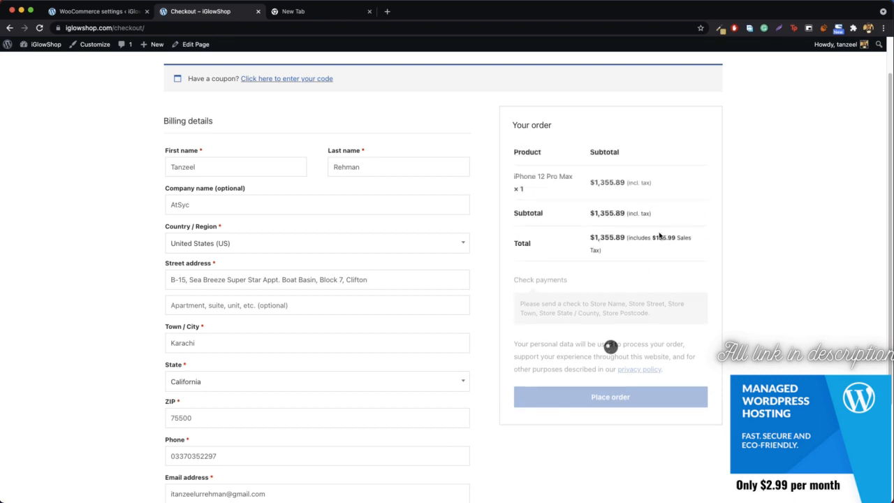
pyautogui.click(71, 11)
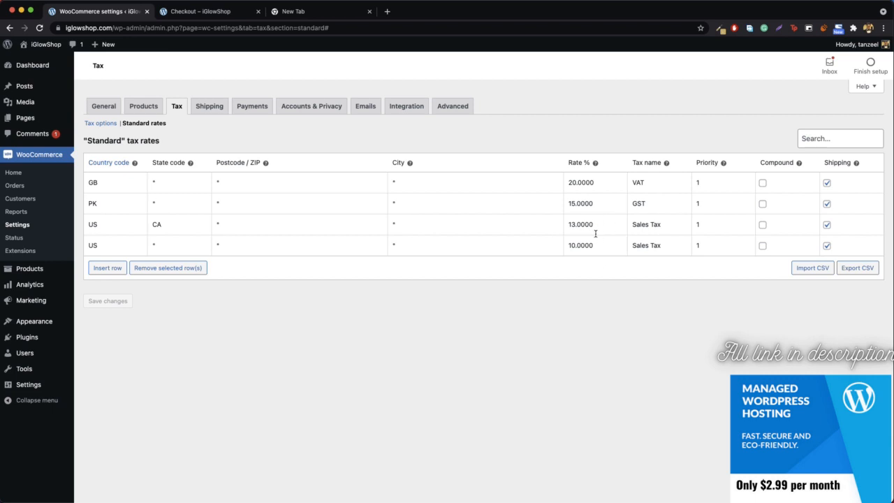
# Recheck the checkout tax against the Standard rates, and add an additional tax class named car in the saved tax options
pyautogui.click(220, 11)
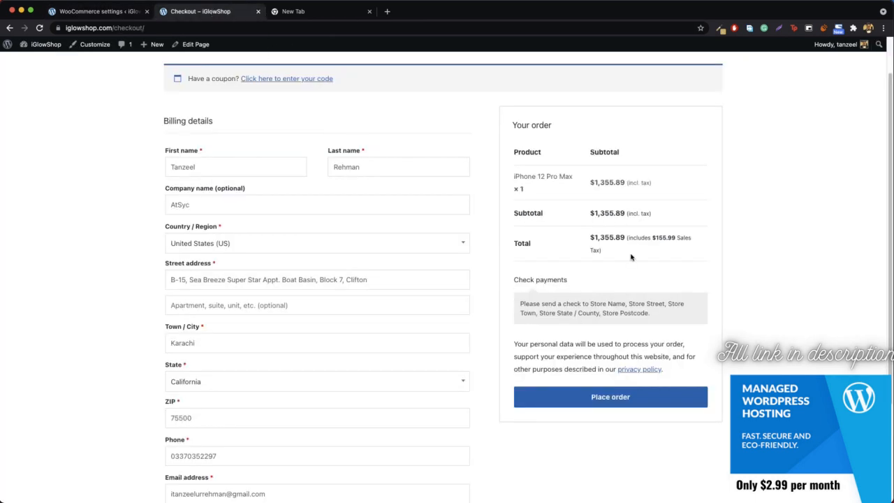
pyautogui.click(115, 12)
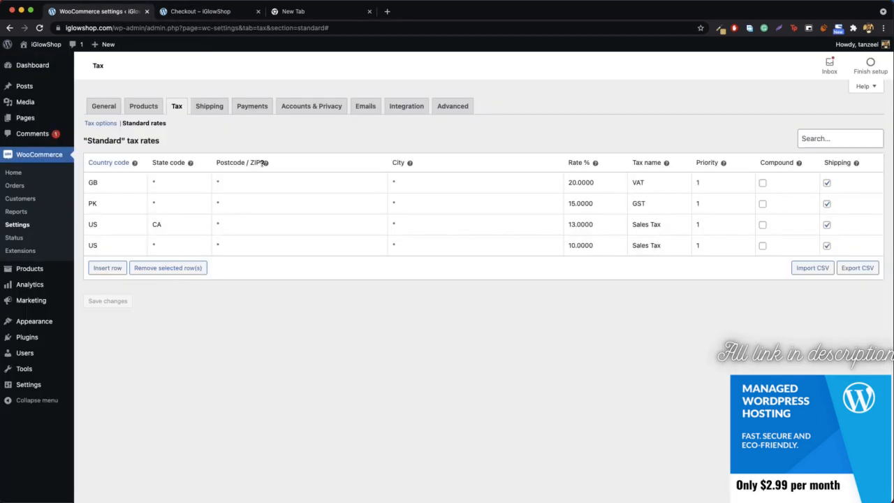
pyautogui.click(100, 123)
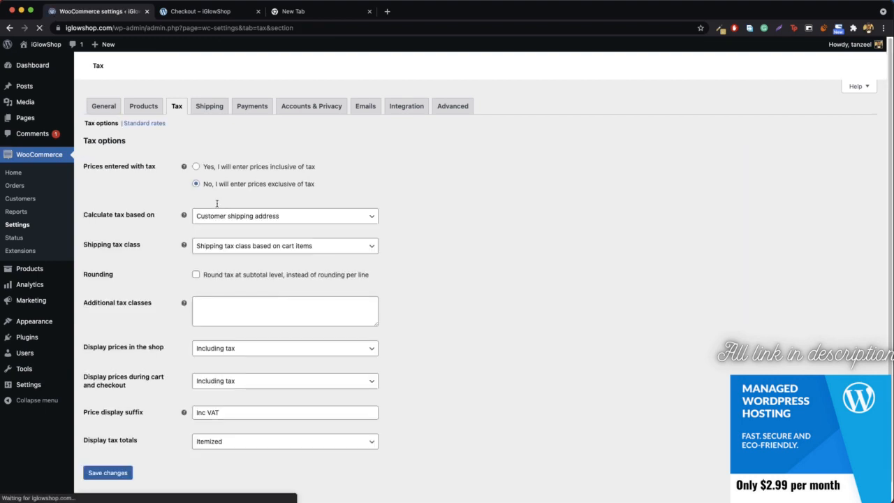
pyautogui.scroll(-1, 287, 320)
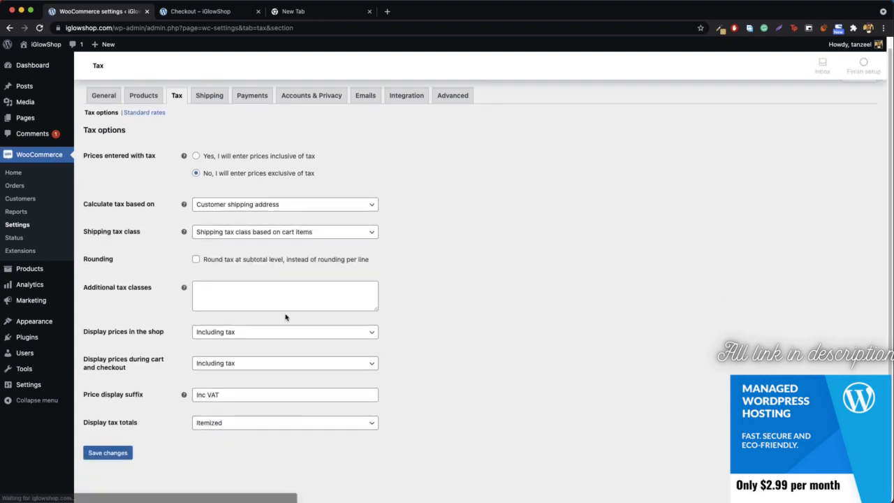
pyautogui.click(223, 301)
pyautogui.write('car')
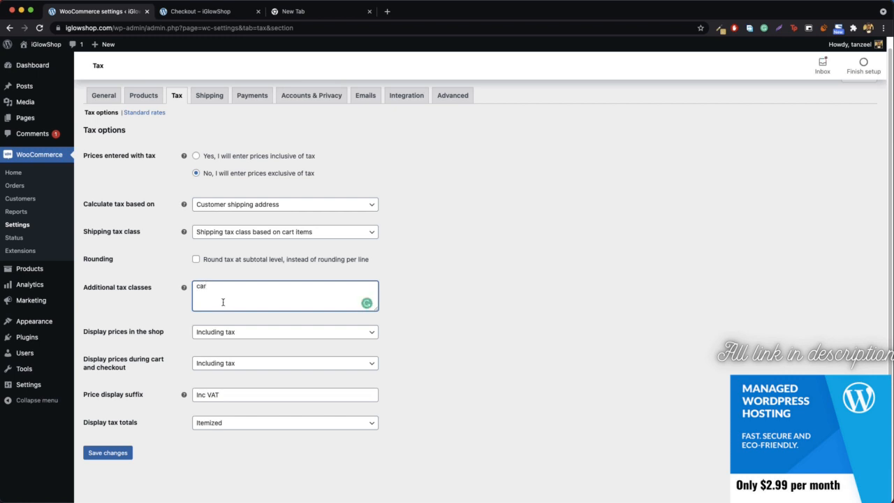
pyautogui.click(106, 451)
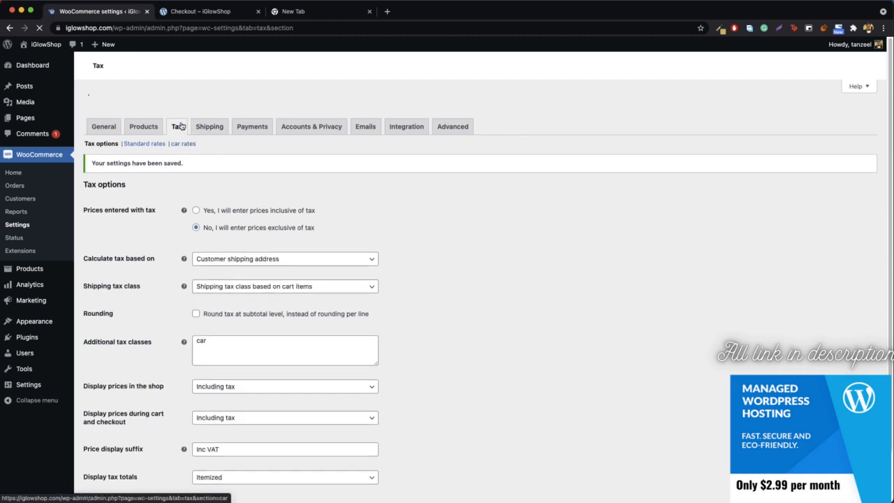
# Add a car tax rate row for all locations with a rate of 200% and the tax name SALES, and save it
pyautogui.click(183, 122)
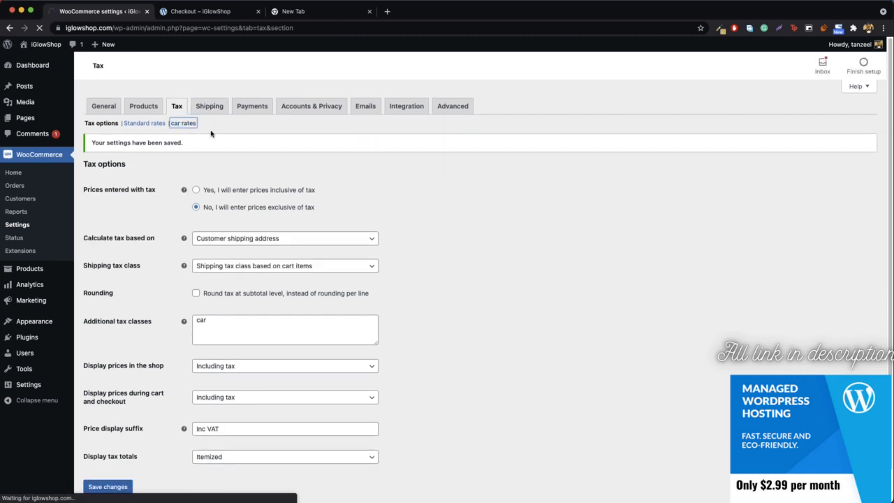
pyautogui.click(108, 206)
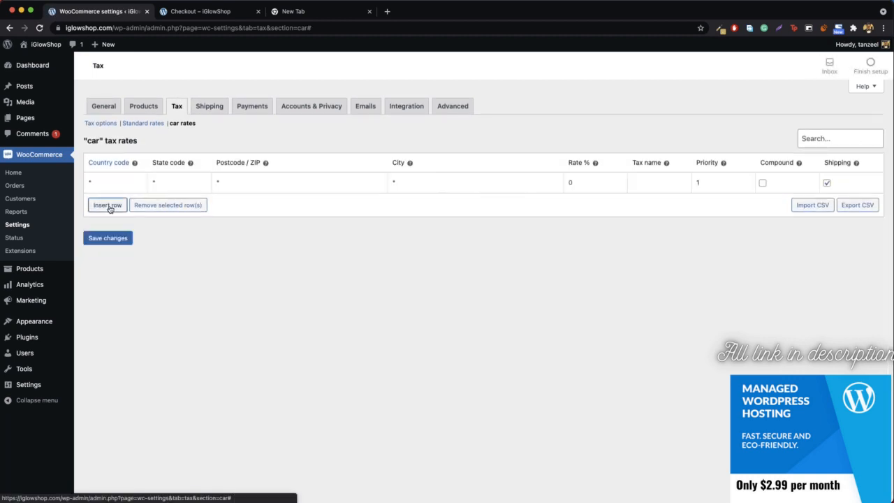
pyautogui.click(592, 177)
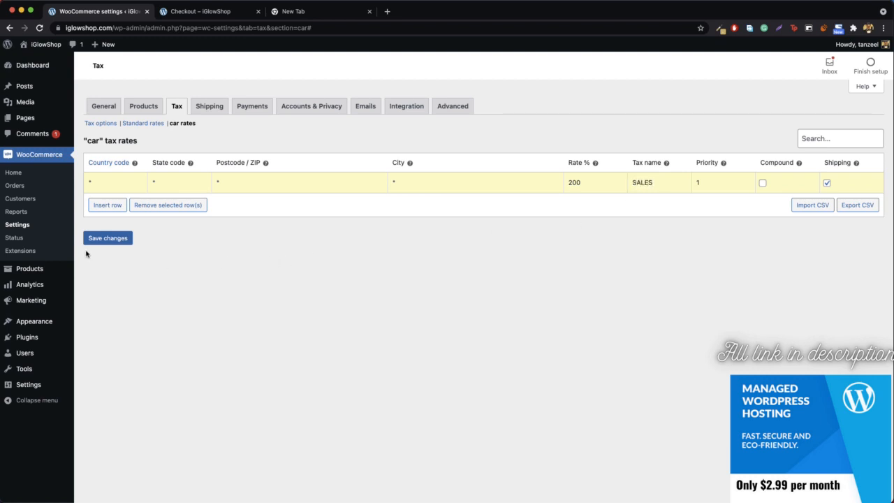
pyautogui.click(106, 238)
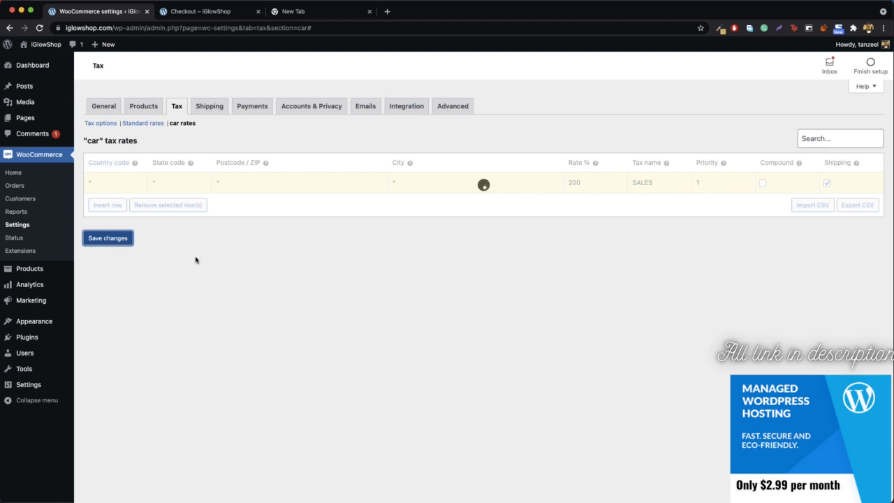
# Reload the checkout page and examine the tax applied to the order total
pyautogui.click(202, 11)
pyautogui.click(216, 27)
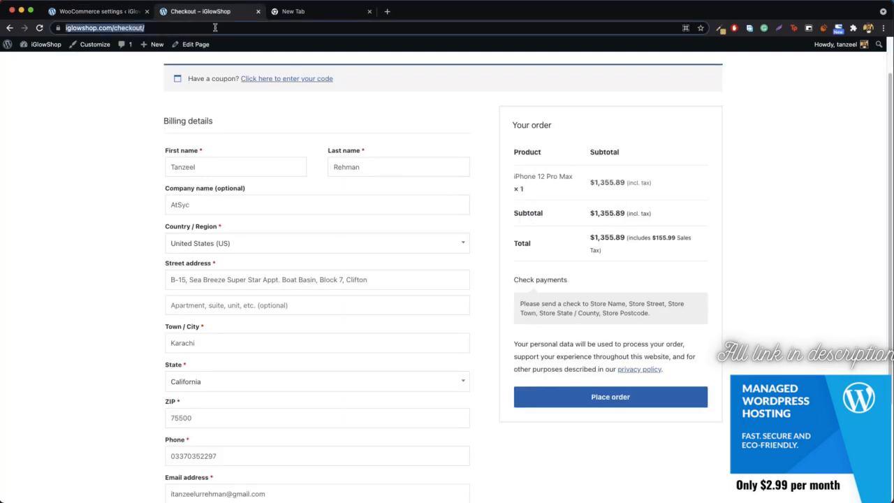
pyautogui.press('Return')
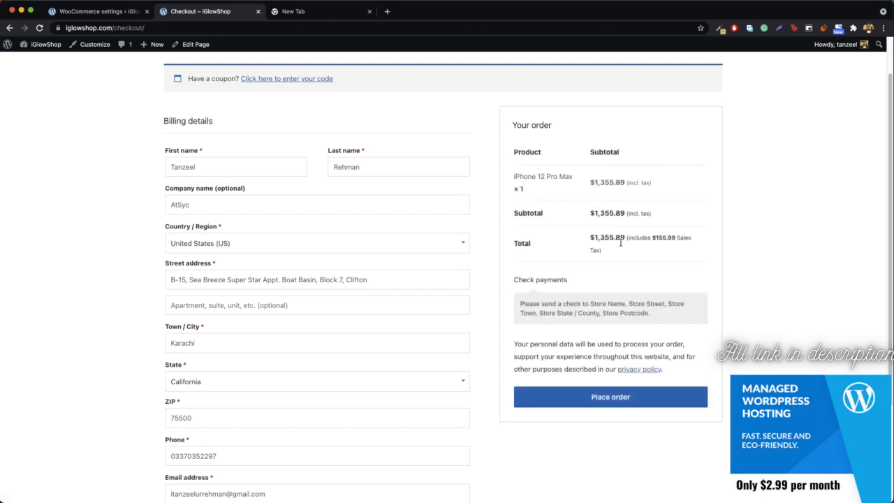
# Show all products in a new browser tab and open the iPhone 12 Pro Max for editing
pyautogui.click(103, 11)
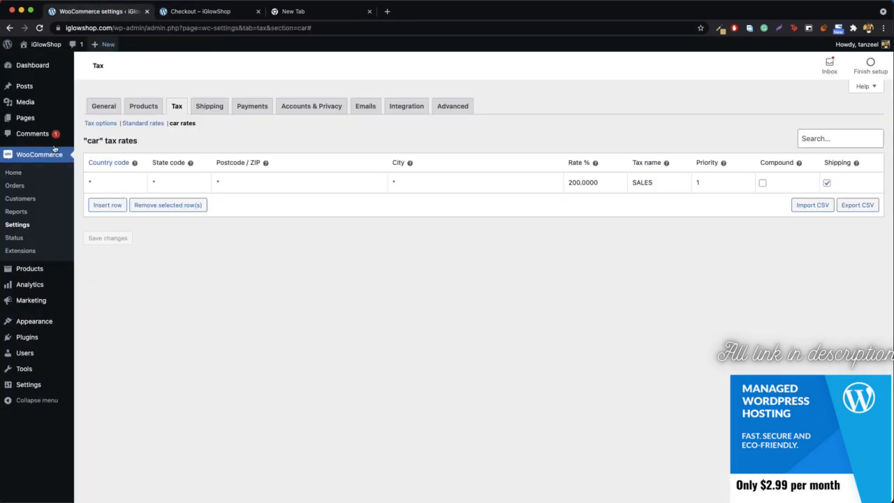
pyautogui.moveTo(35, 268)
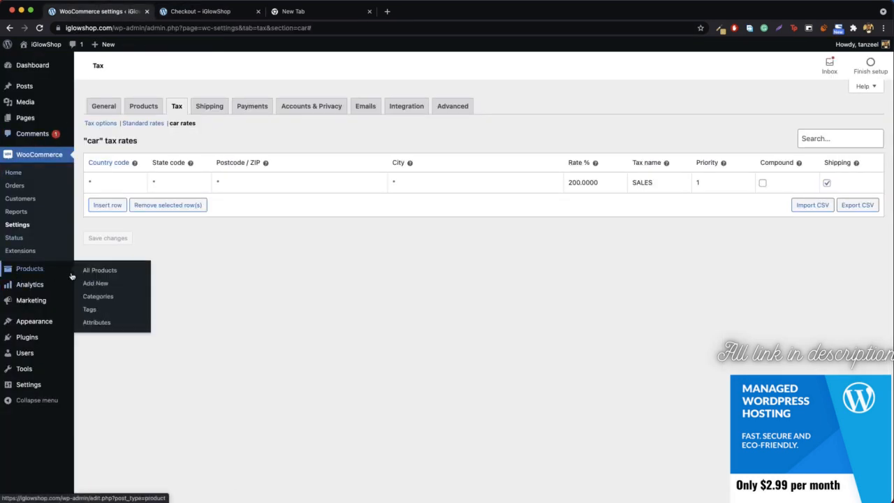
pyautogui.rightClick(100, 271)
pyautogui.click(118, 274)
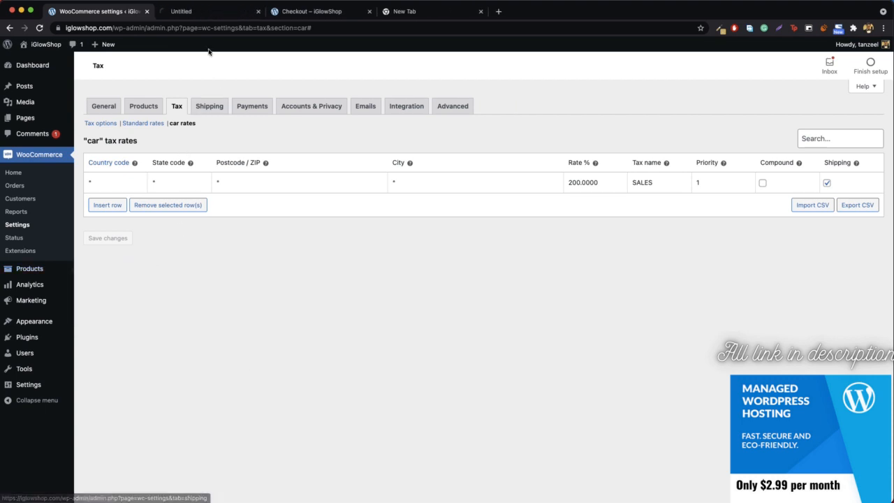
pyautogui.click(185, 12)
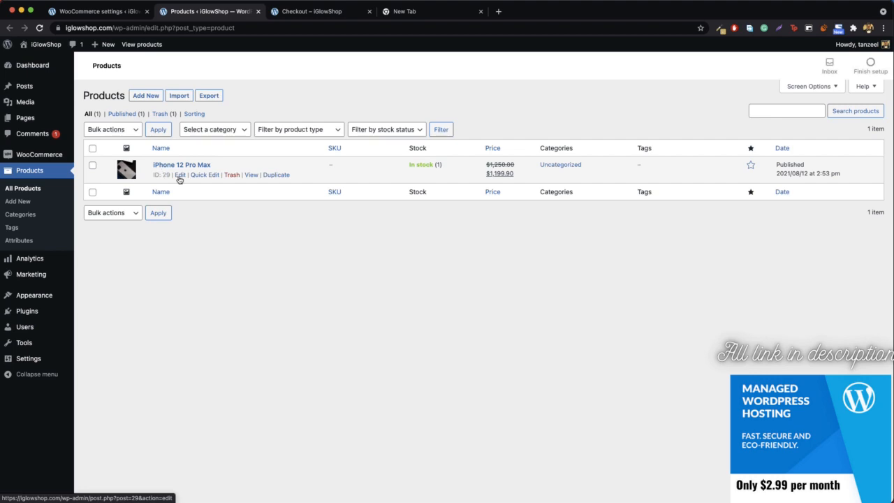
pyautogui.click(179, 177)
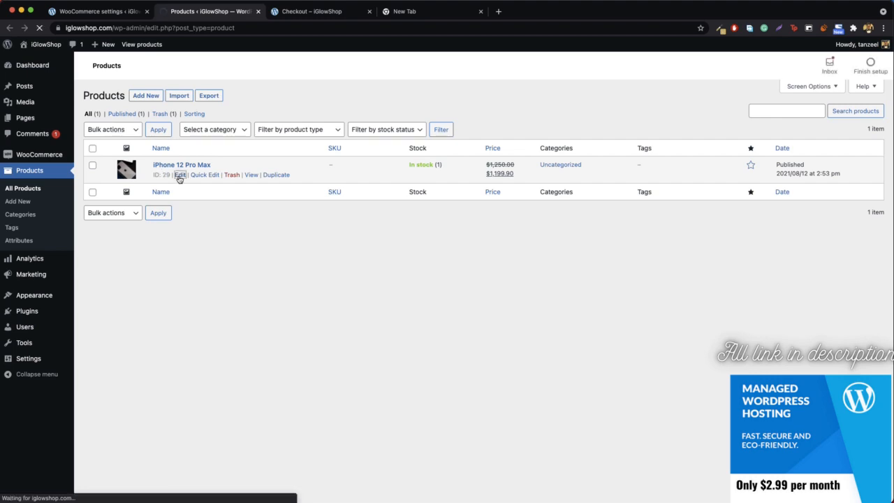
# Set the tax class of the iPhone 12 Pro Max to car and update the product
pyautogui.scroll(-2, 352, 436)
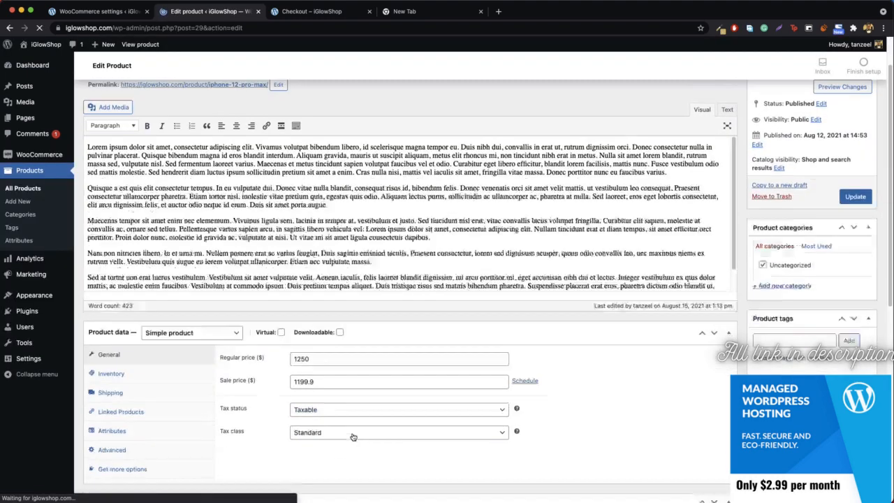
pyautogui.scroll(-5, 321, 419)
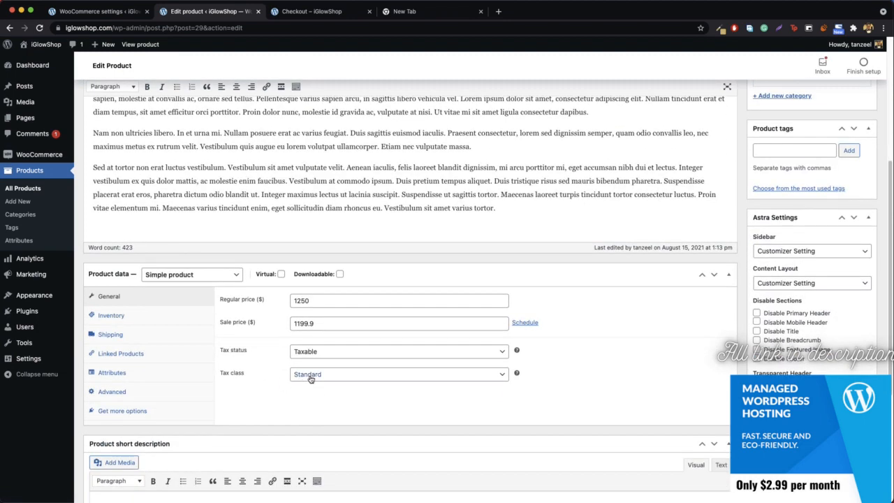
pyautogui.click(311, 377)
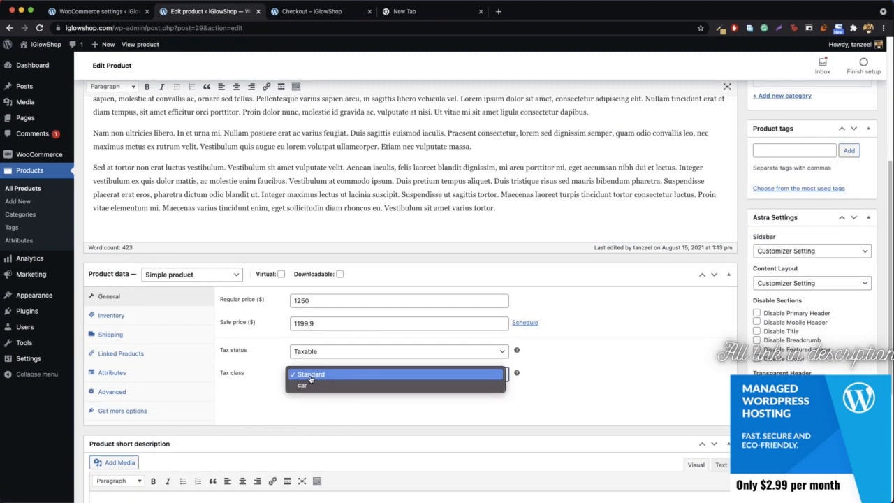
pyautogui.click(308, 384)
pyautogui.scroll(5, 650, 231)
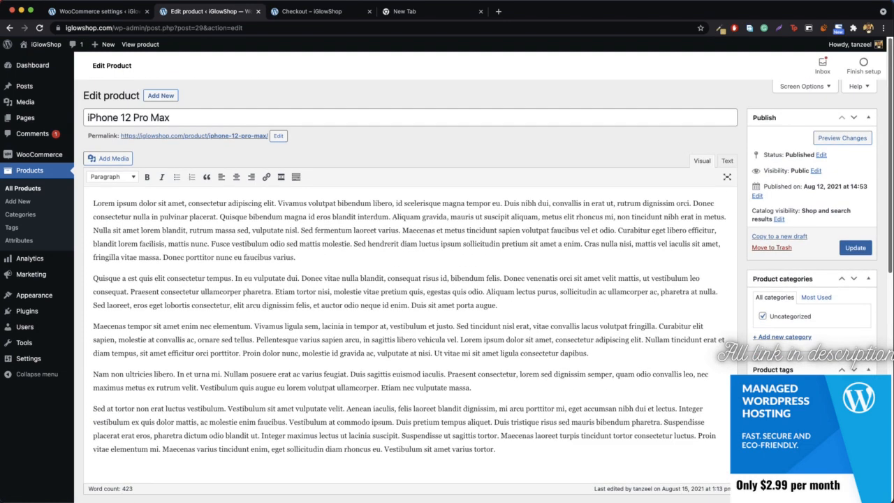
pyautogui.click(855, 247)
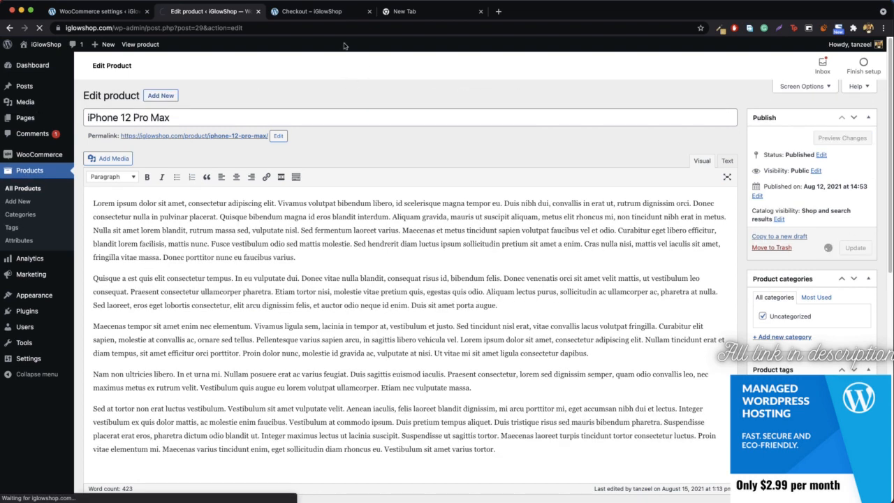
# Reload the checkout page and examine the SALES tax amount included in the order total
pyautogui.click(307, 11)
pyautogui.click(307, 28)
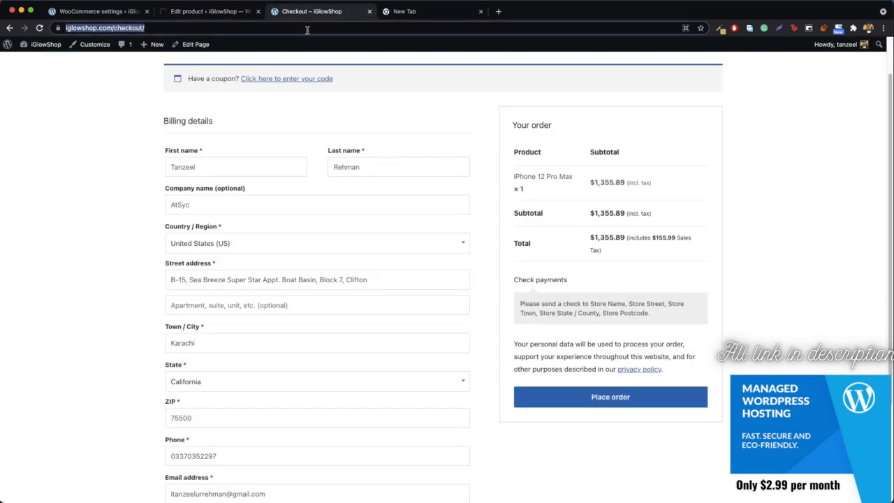
pyautogui.press('Return')
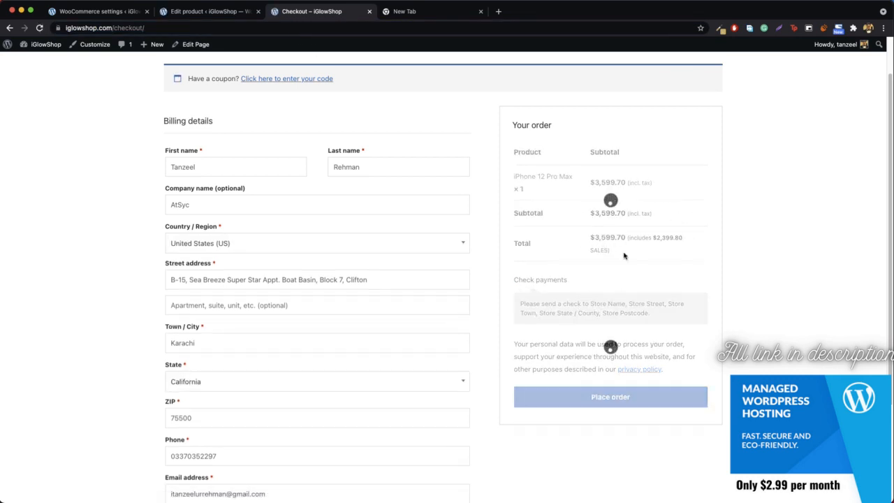
pyautogui.moveTo(654, 238); pyautogui.dragTo(687, 242)
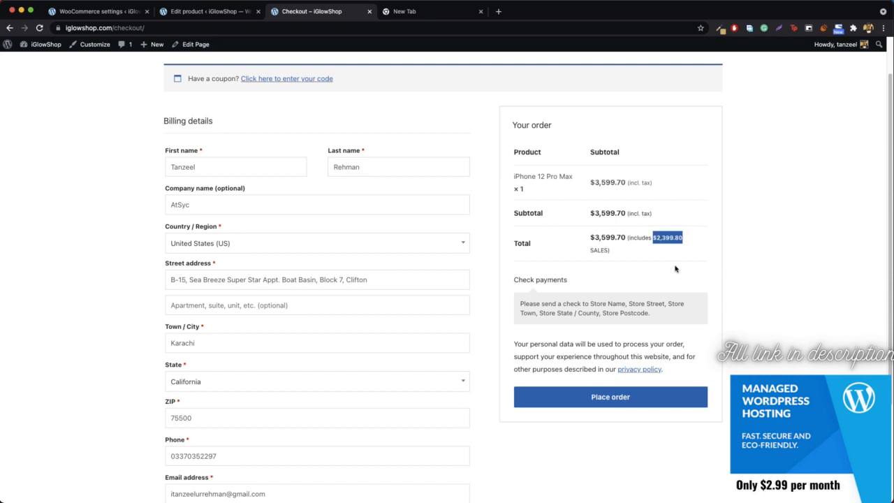
pyautogui.click(676, 268)
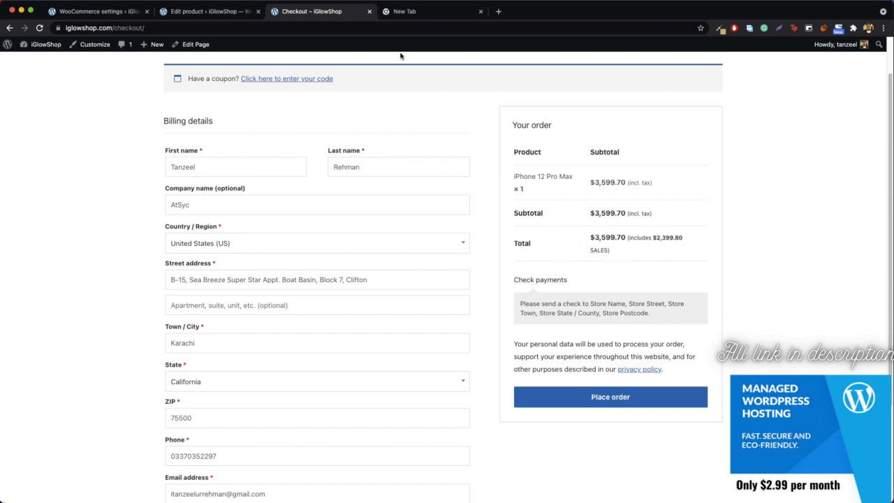
# Set the tax class of the iPhone 12 Pro Max back to Standard and update the product
pyautogui.click(206, 11)
pyautogui.click(100, 12)
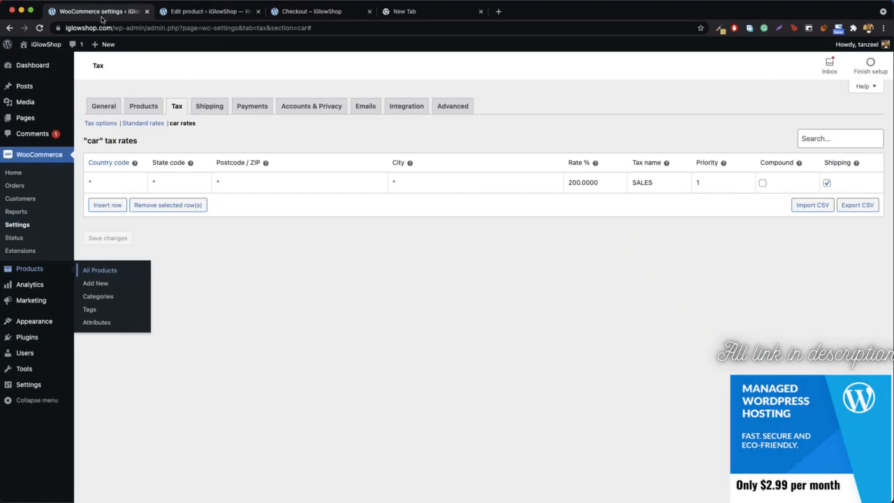
pyautogui.click(202, 11)
pyautogui.scroll(-10, 334, 231)
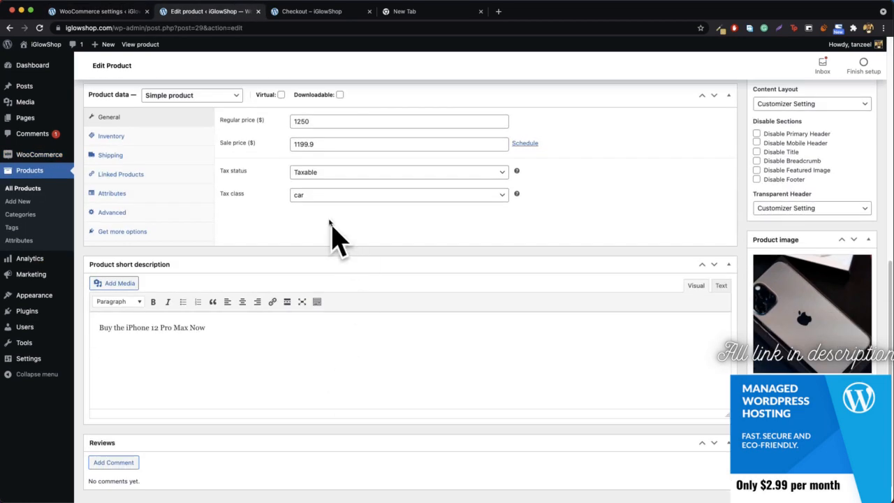
pyautogui.click(331, 197)
pyautogui.click(319, 184)
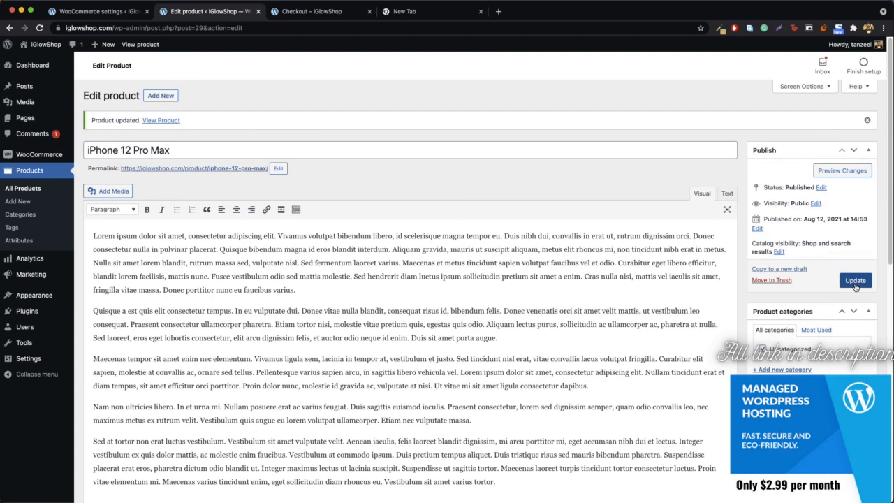
pyautogui.click(855, 280)
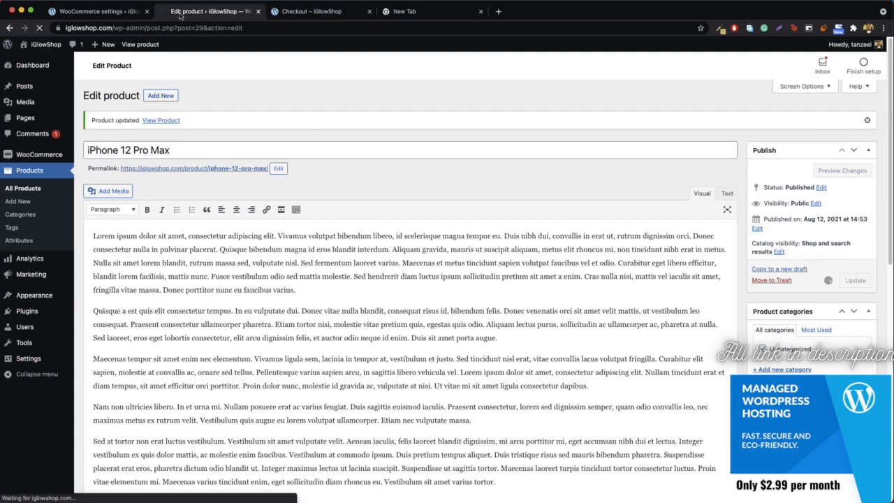
# Remove the car entry from the additional tax classes in the tax options and save the changes
pyautogui.click(101, 13)
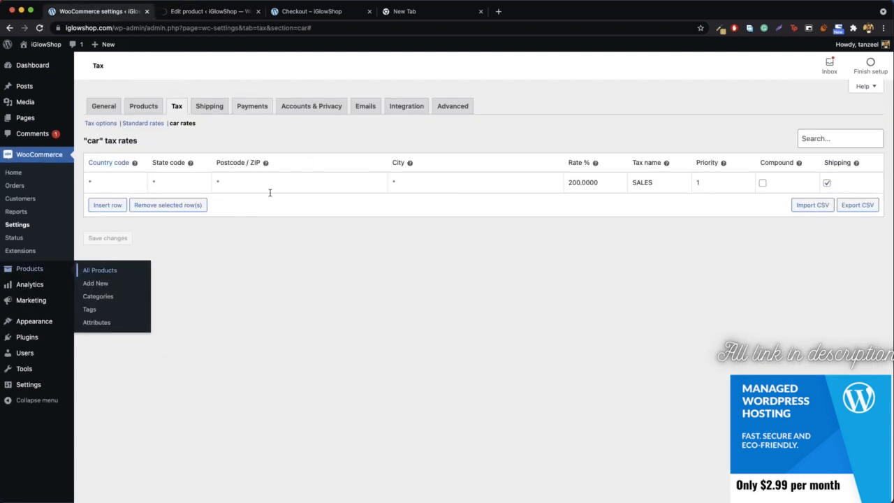
pyautogui.click(98, 124)
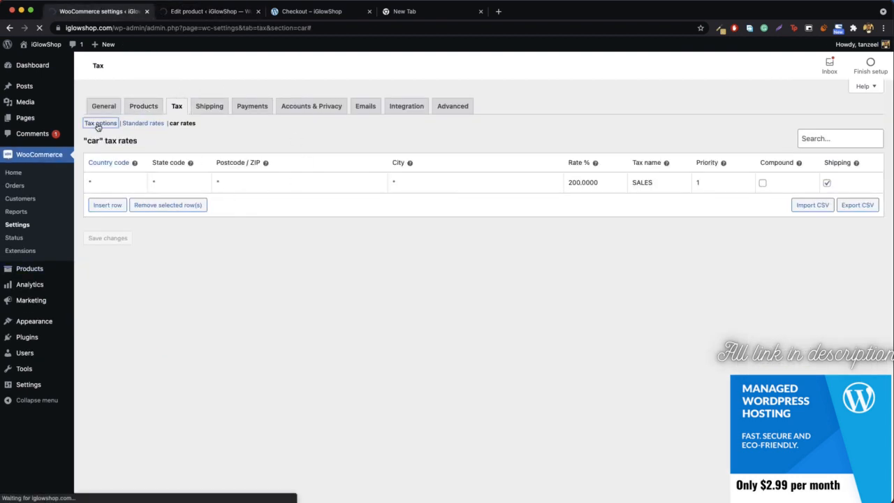
pyautogui.doubleClick(231, 305)
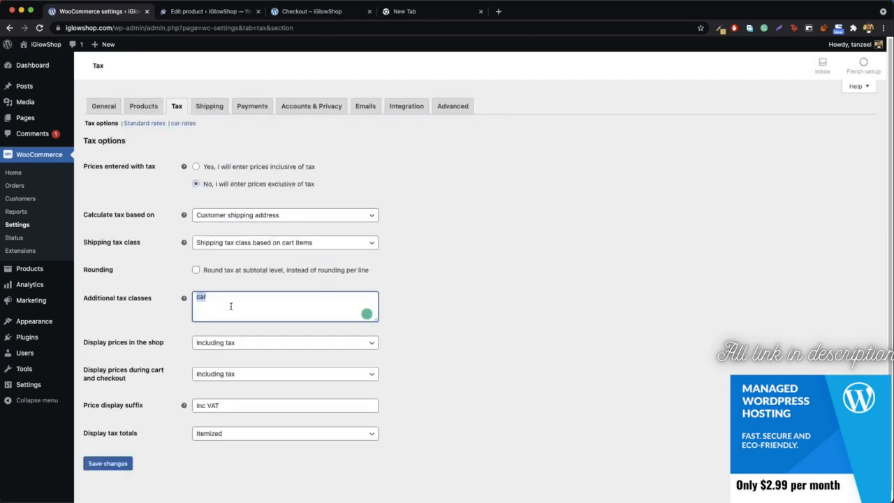
pyautogui.press('BackSpace')
pyautogui.click(109, 465)
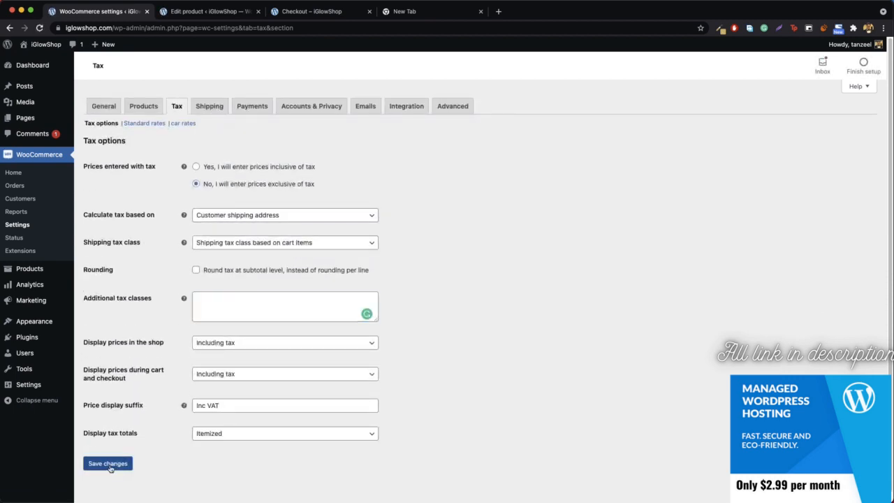